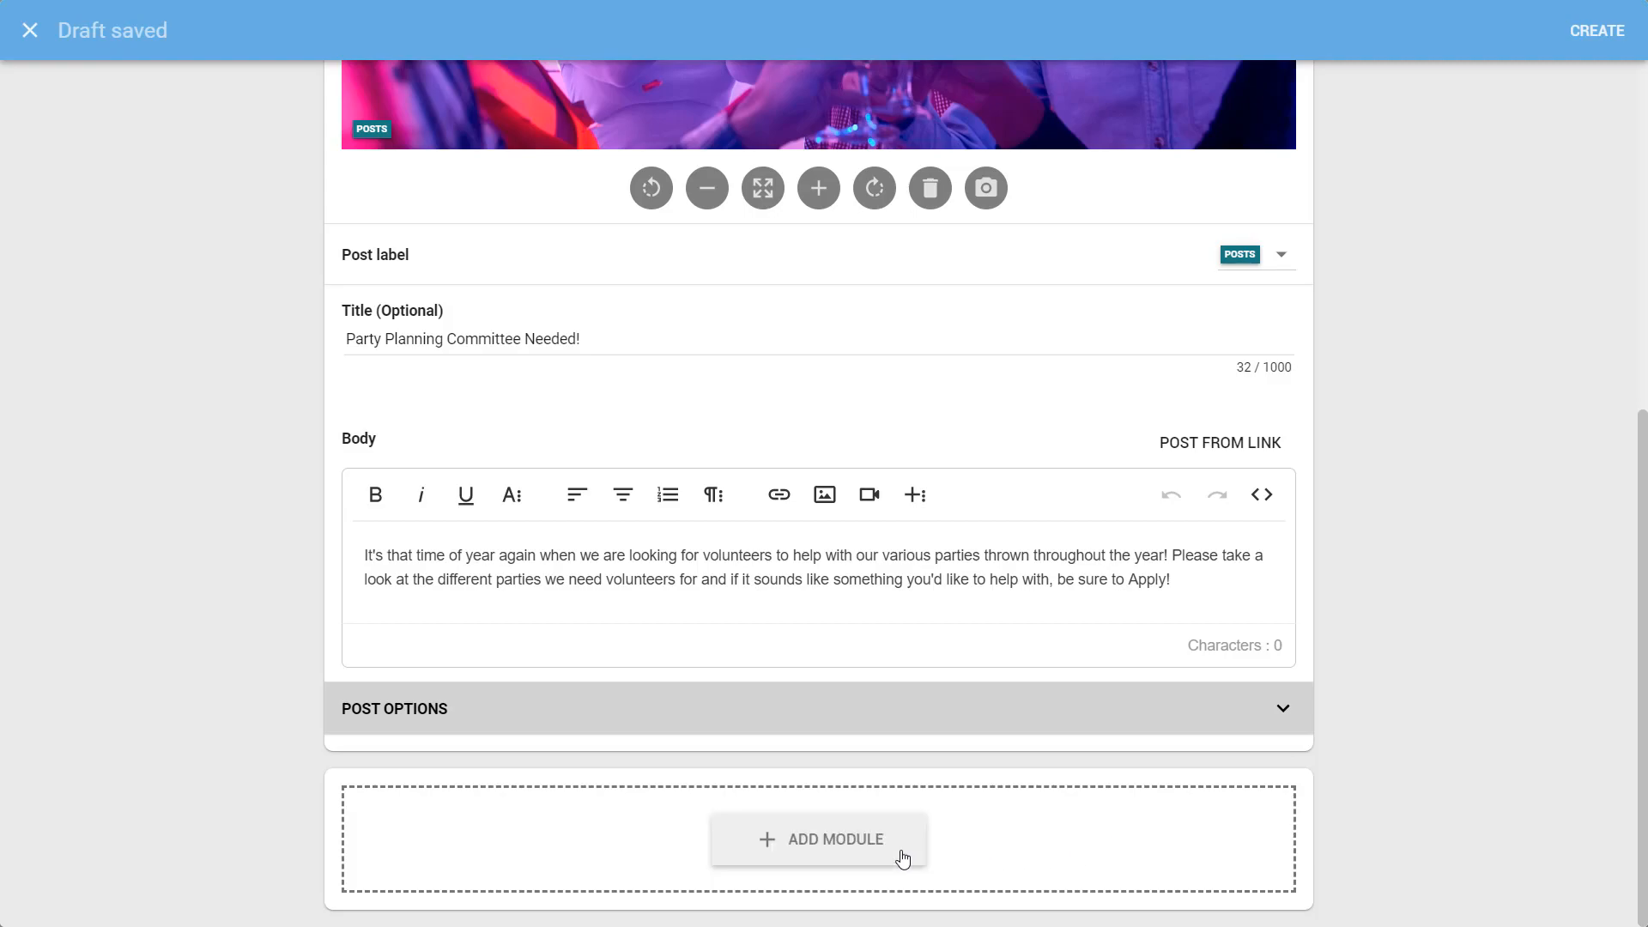
Add a Tasks module below the post body, giving a blank Task 1 form
{"action": "left_click", "coordinate": [890, 854]}
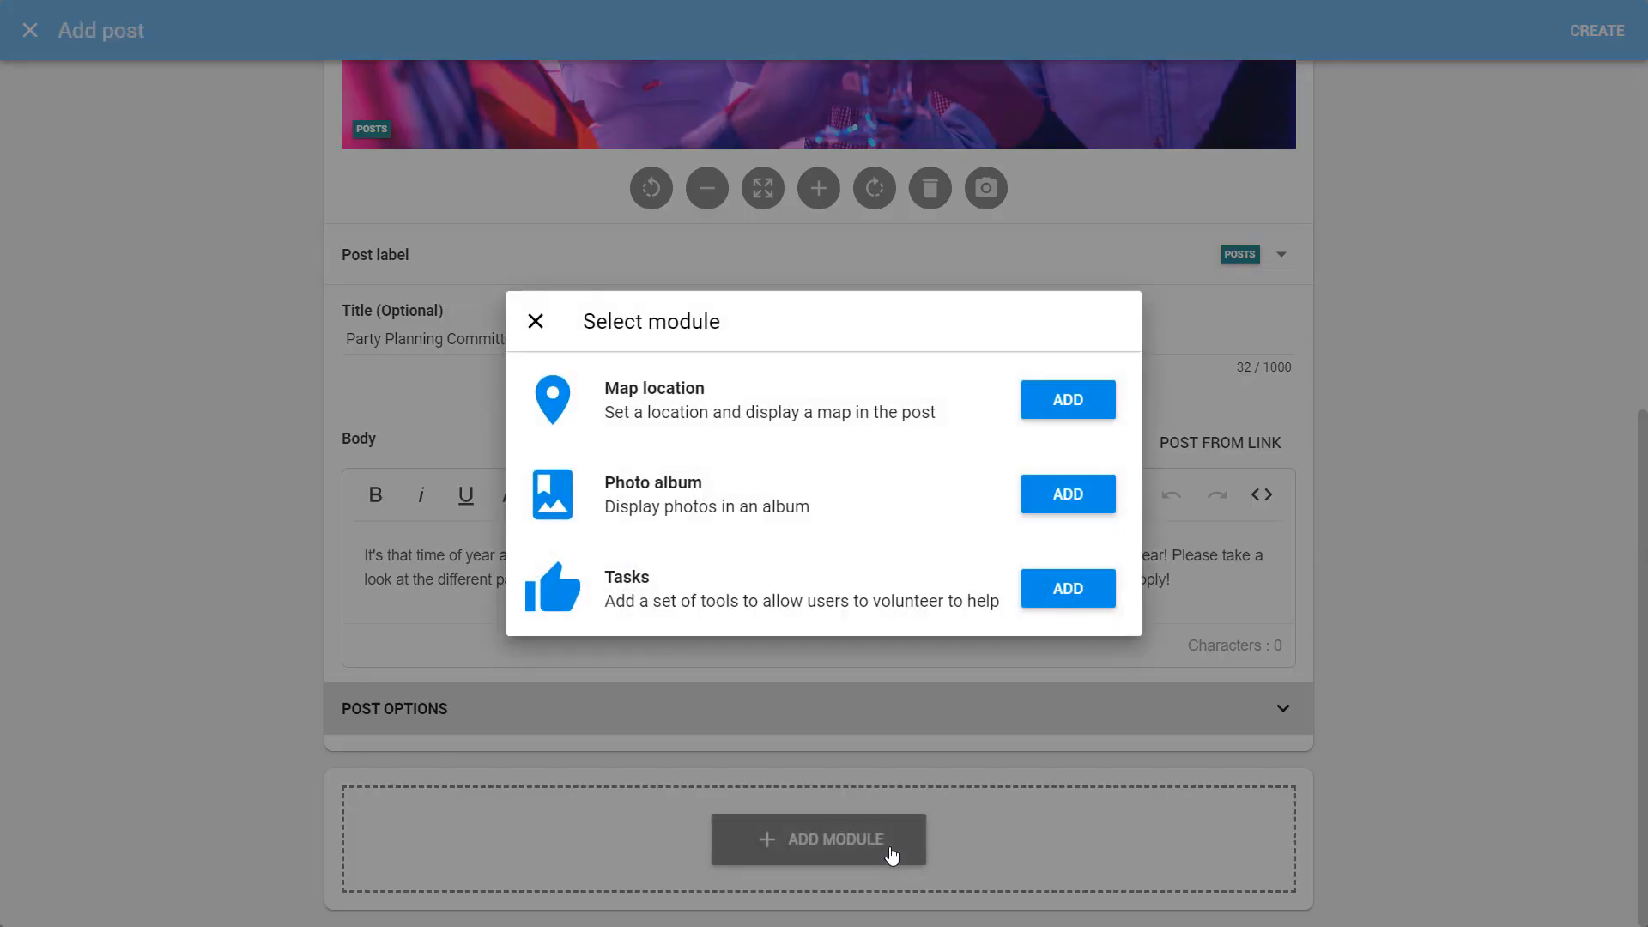
{"action": "left_click", "coordinate": [1068, 589]}
{"action": "scroll", "coordinate": [1642, 781], "scroll_direction": "down", "scroll_amount": 6}
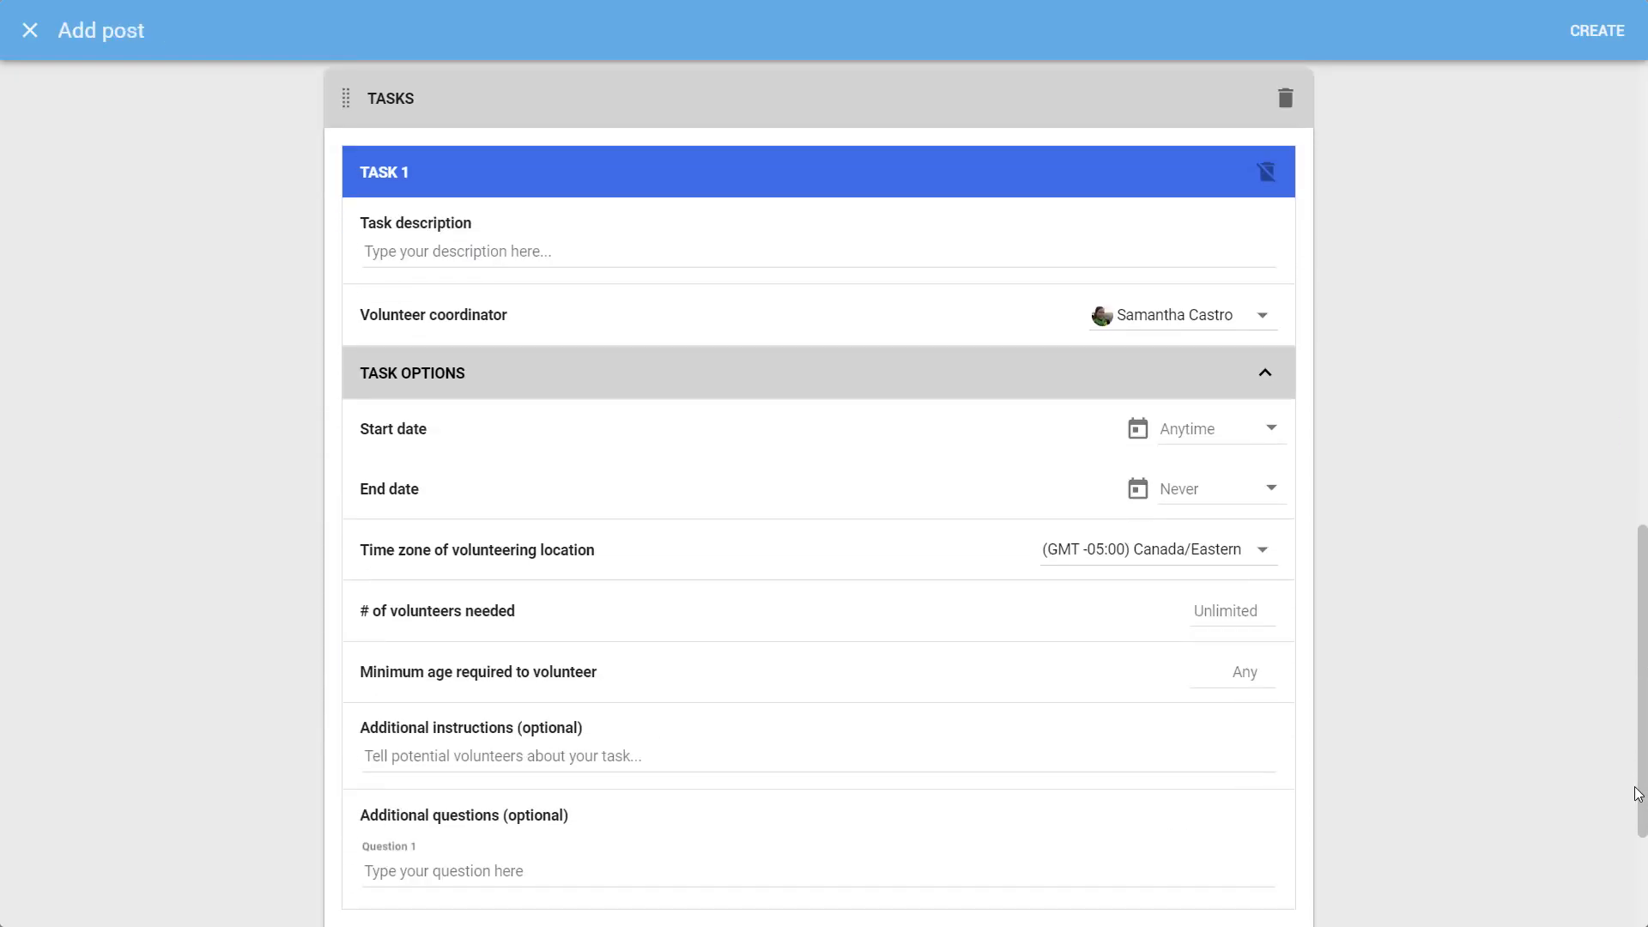
Describe Task 1 as 'Valentines Day' with start and end dates of 2/15/2021
{"action": "left_click", "coordinate": [1090, 257]}
{"action": "type", "text": "Valentines Day"}
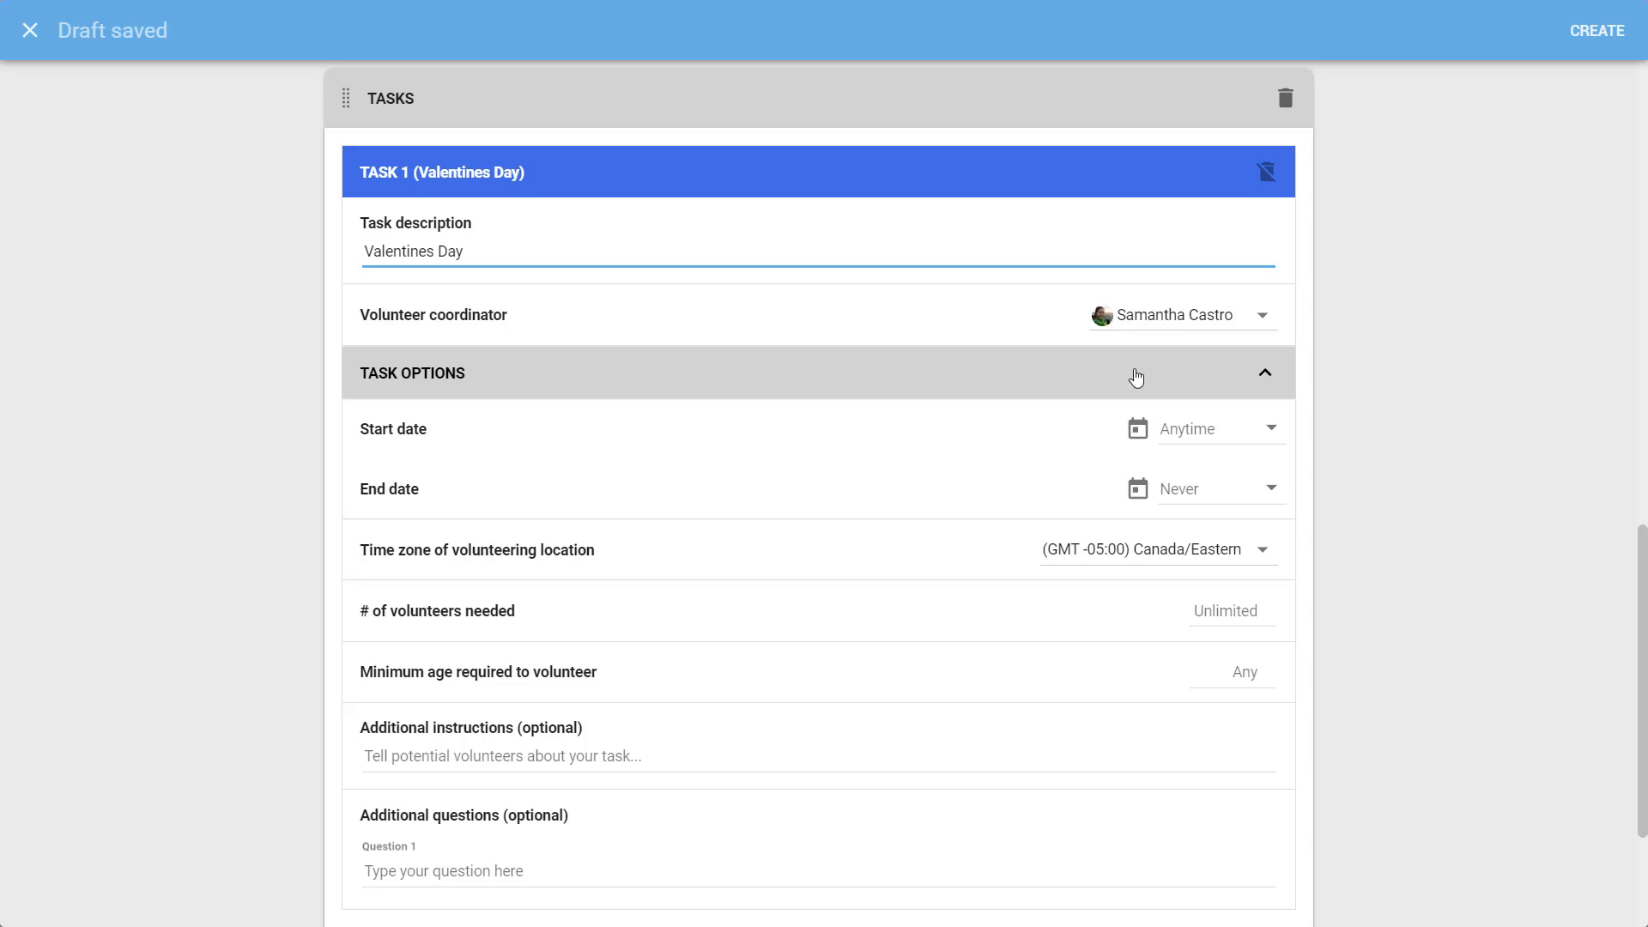
{"action": "left_click", "coordinate": [1188, 429]}
{"action": "left_click", "coordinate": [1243, 519]}
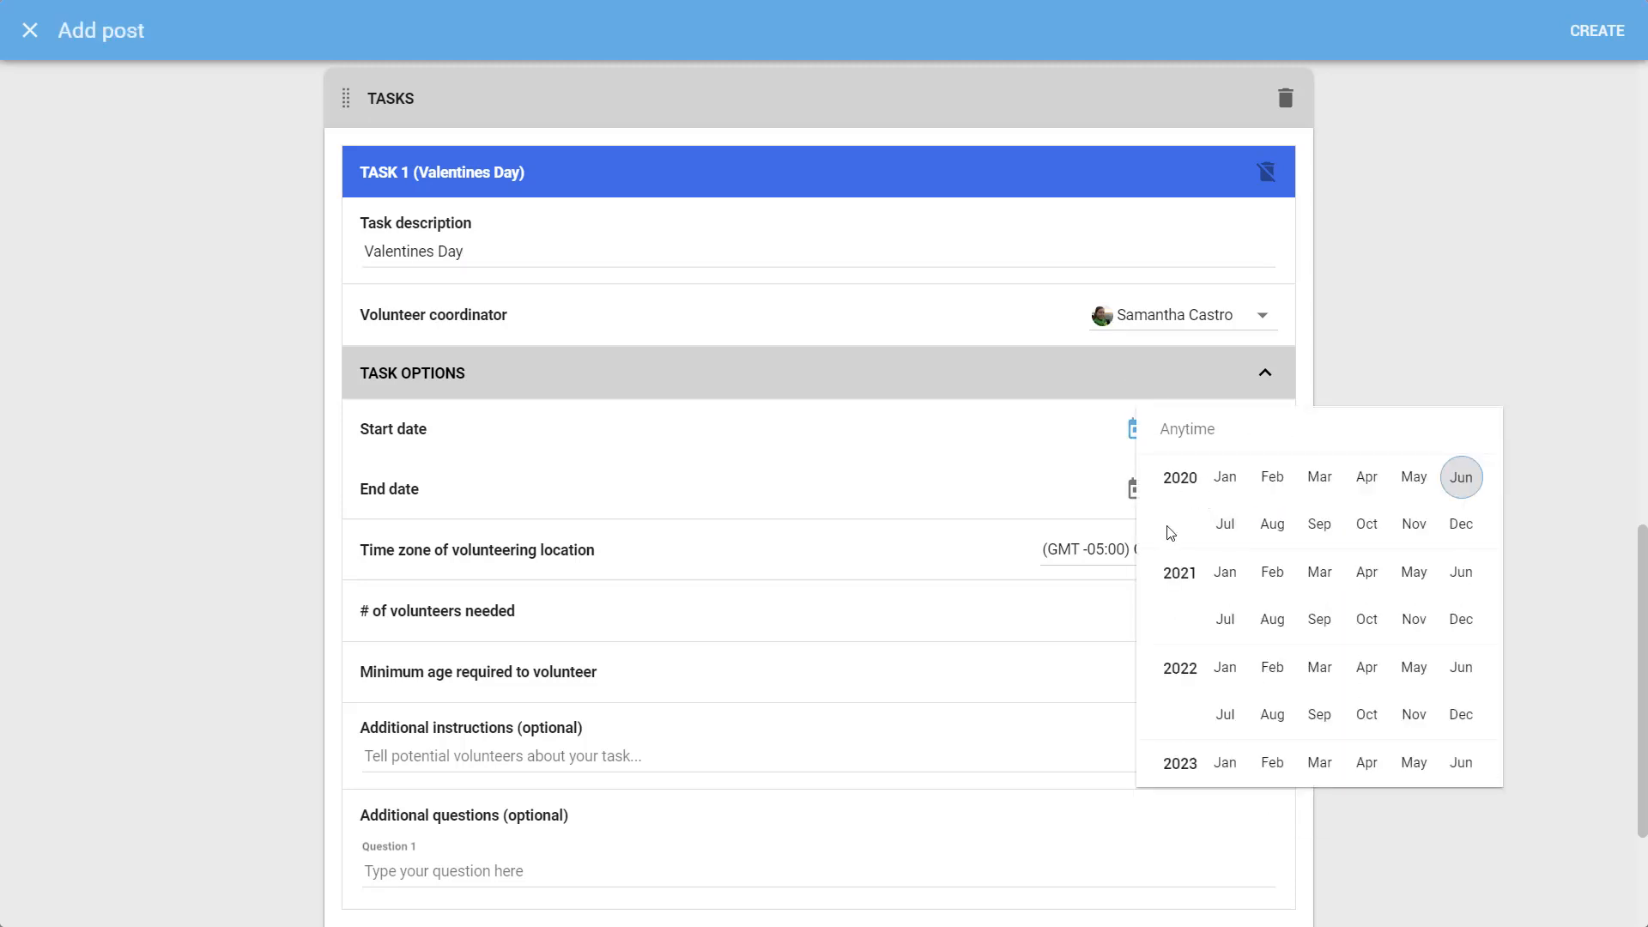
{"action": "left_click", "coordinate": [1272, 573]}
{"action": "left_click", "coordinate": [1225, 659]}
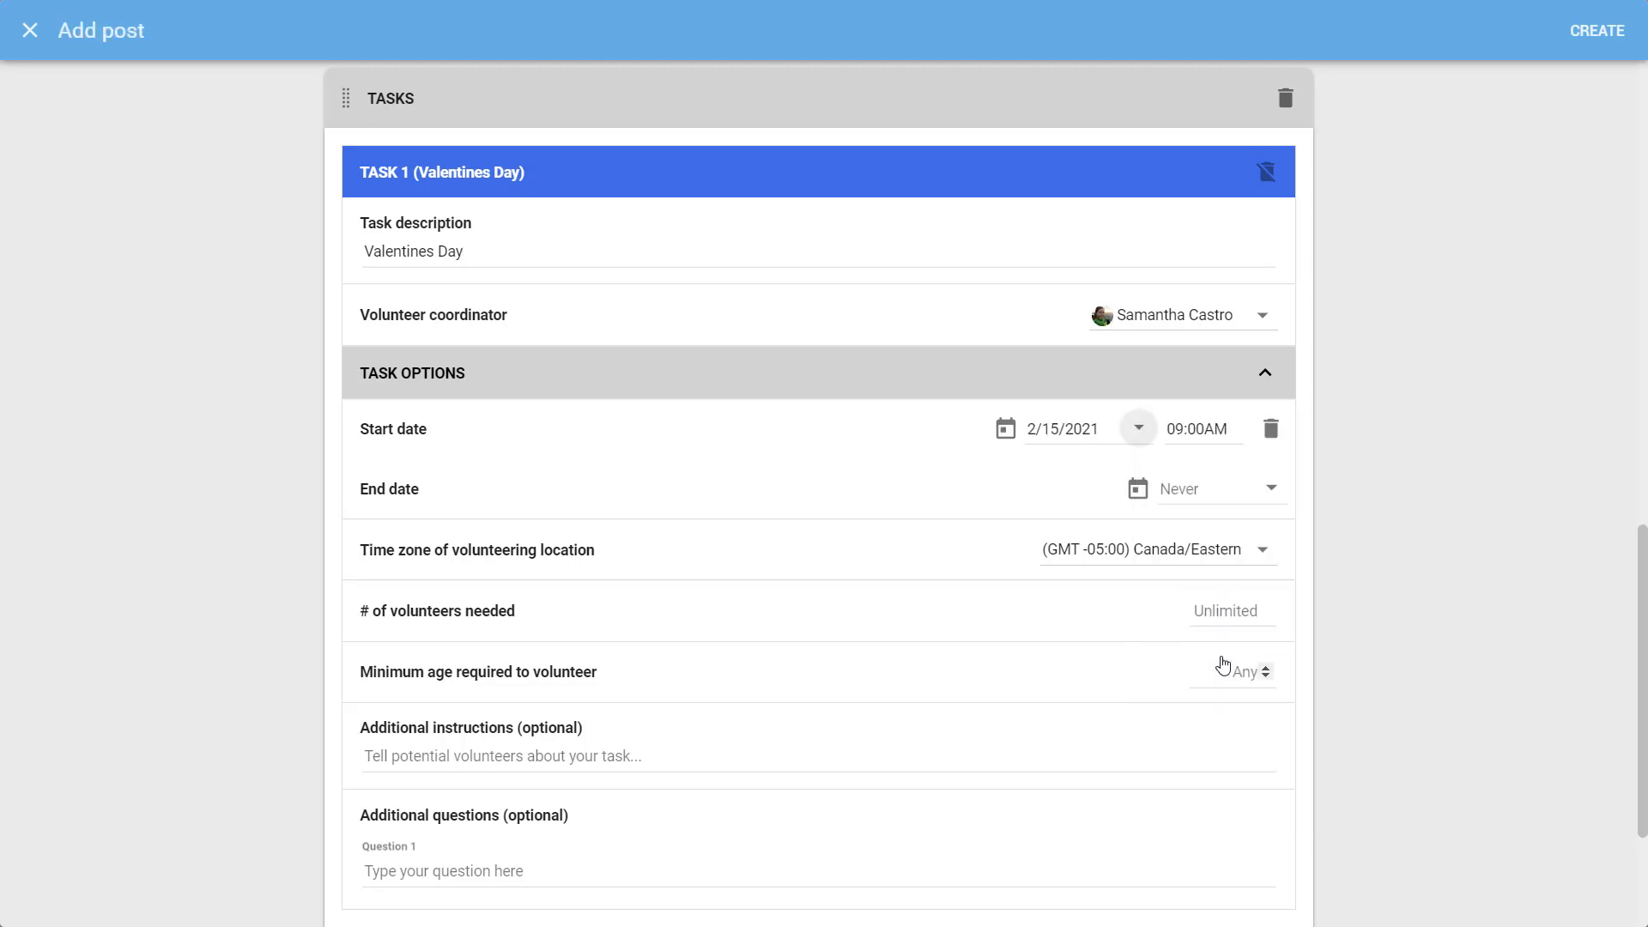
{"action": "left_click", "coordinate": [1266, 491]}
{"action": "left_click", "coordinate": [1214, 580]}
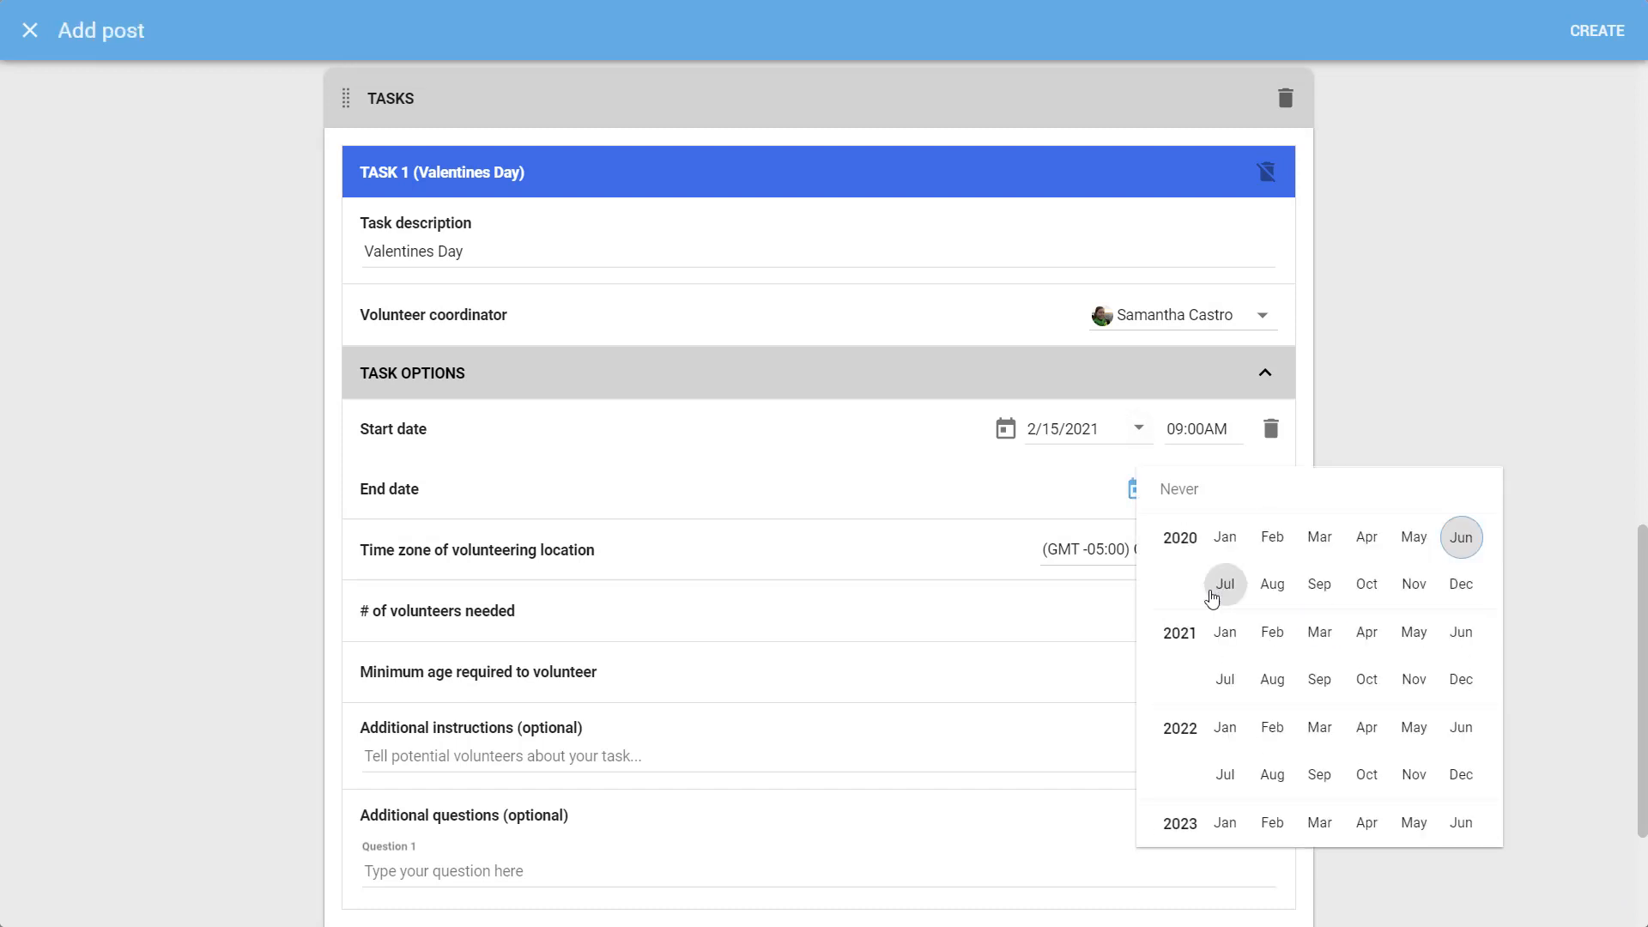
{"action": "left_click", "coordinate": [1271, 629]}
{"action": "left_click", "coordinate": [1225, 717]}
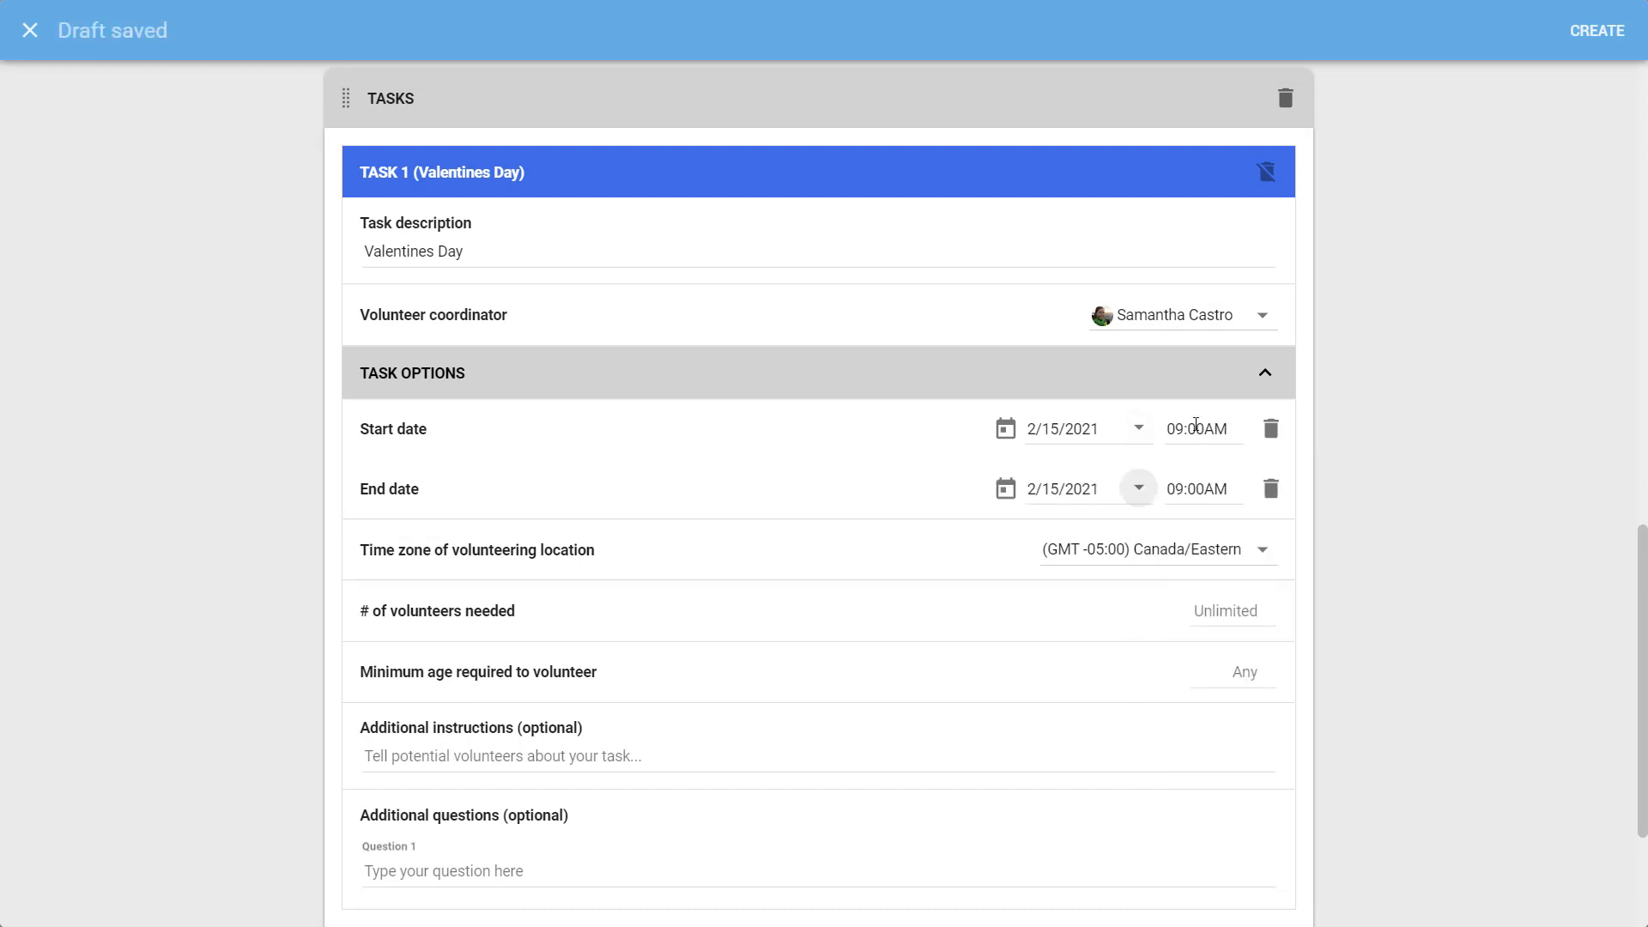
Set Task 1's end time to 12:00PM
{"action": "left_click", "coordinate": [1196, 428]}
{"action": "left_click", "coordinate": [1194, 488]}
{"action": "left_click", "coordinate": [1239, 494]}
{"action": "left_click", "coordinate": [1227, 491]}
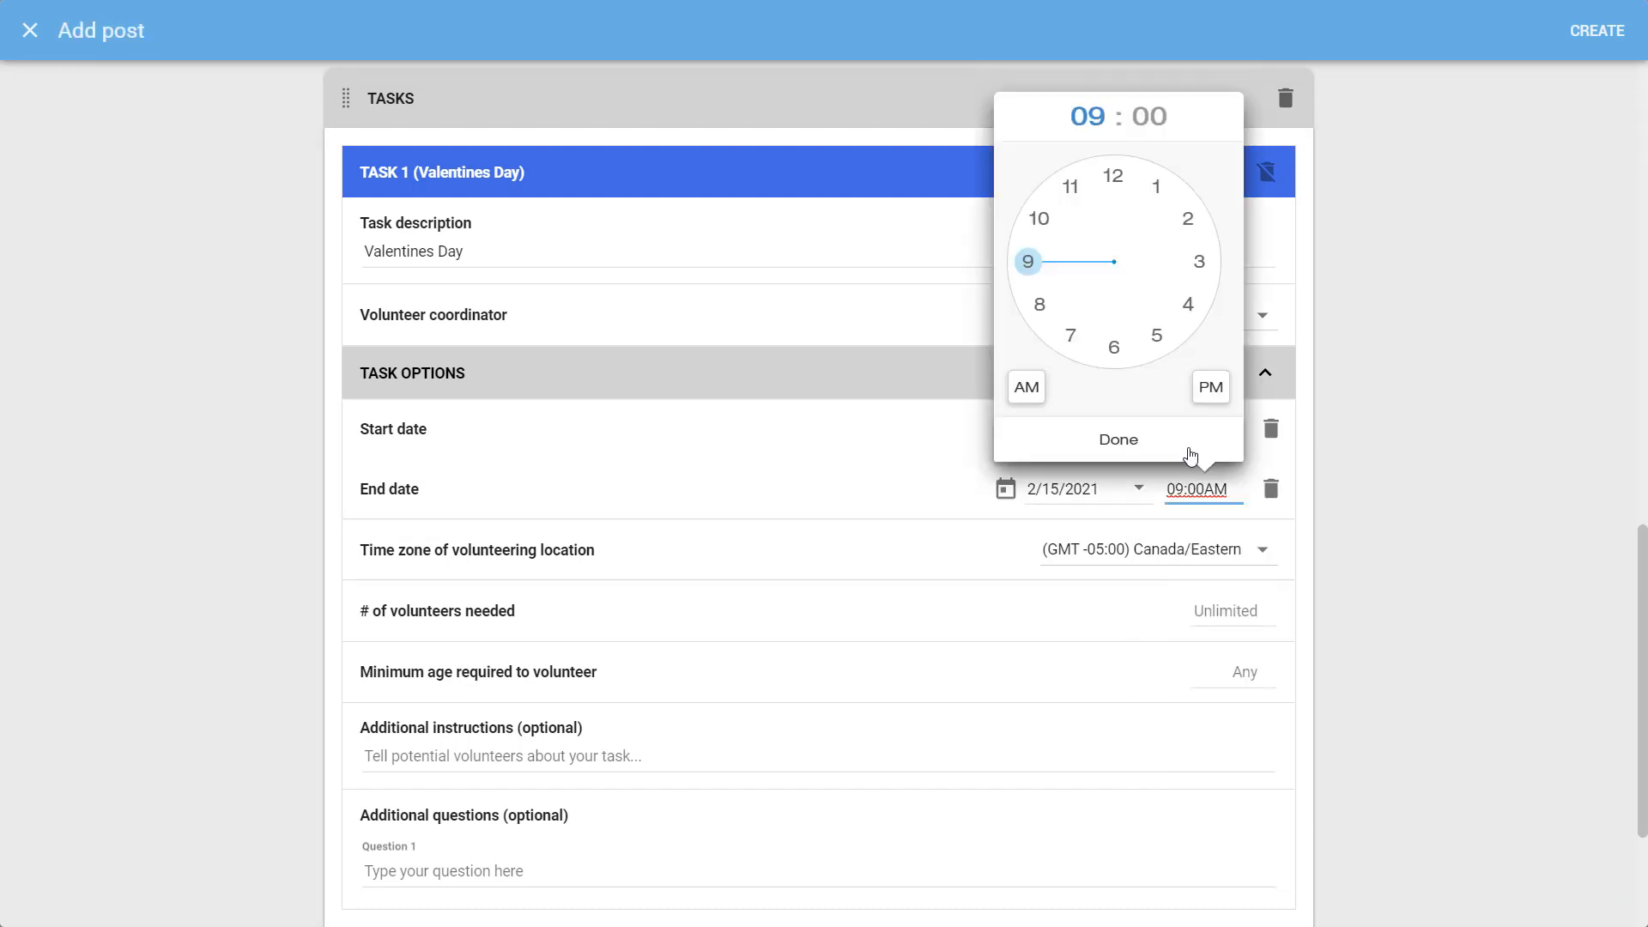
{"action": "left_click", "coordinate": [1112, 194]}
{"action": "left_click", "coordinate": [1211, 387]}
{"action": "left_click", "coordinate": [1164, 441]}
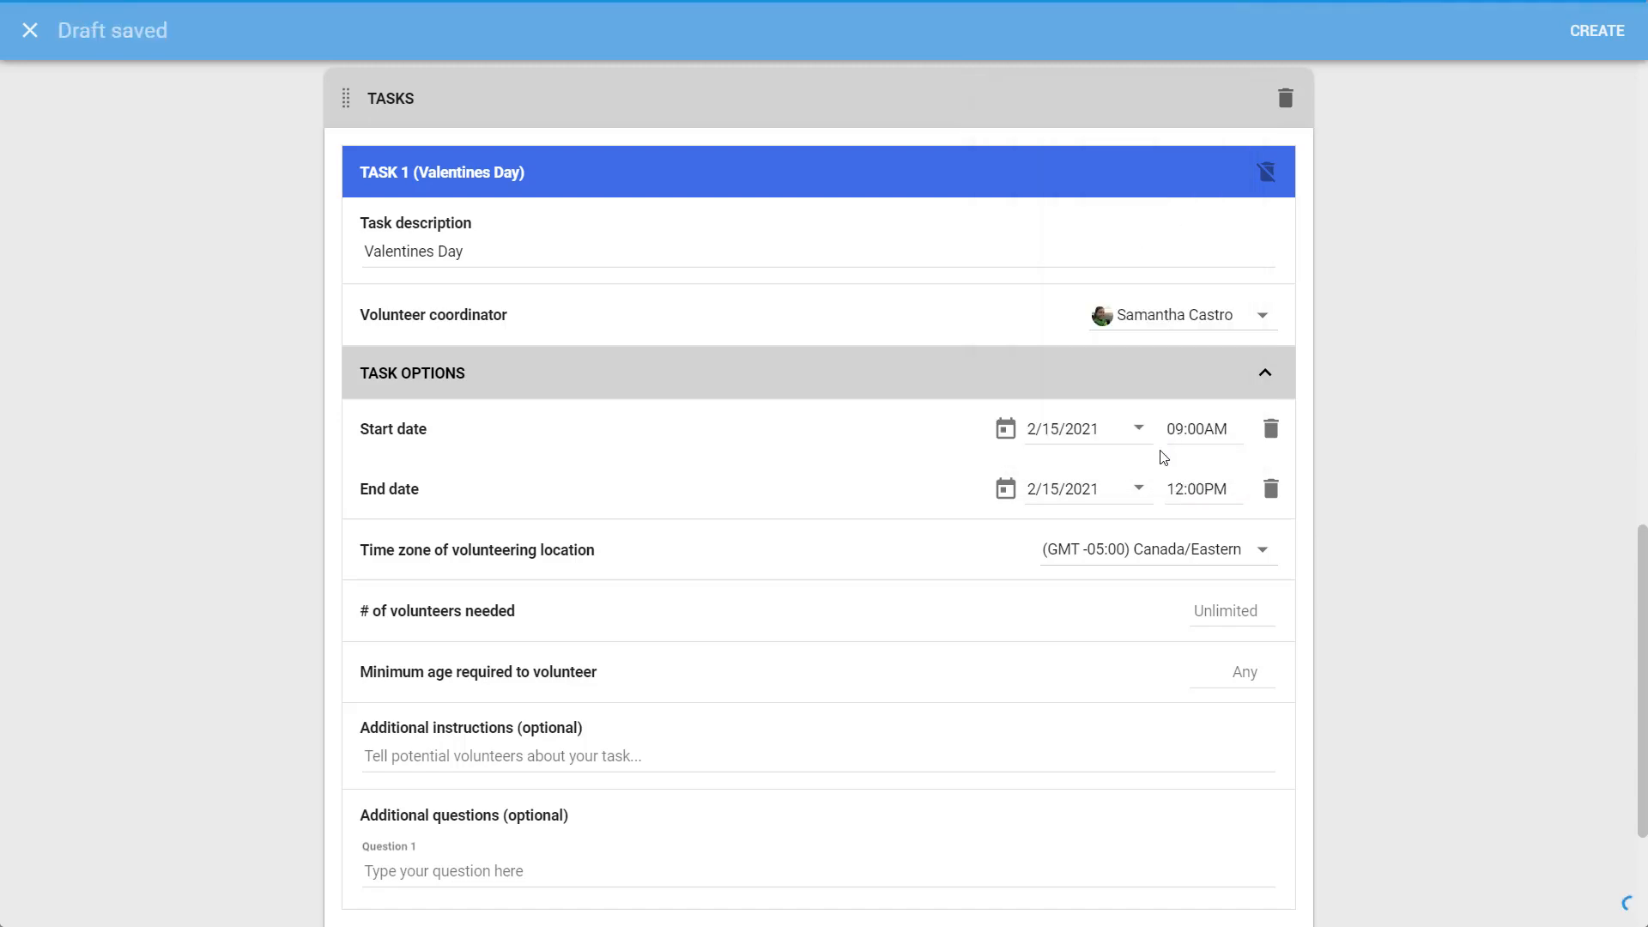
{"action": "left_click", "coordinate": [1269, 569]}
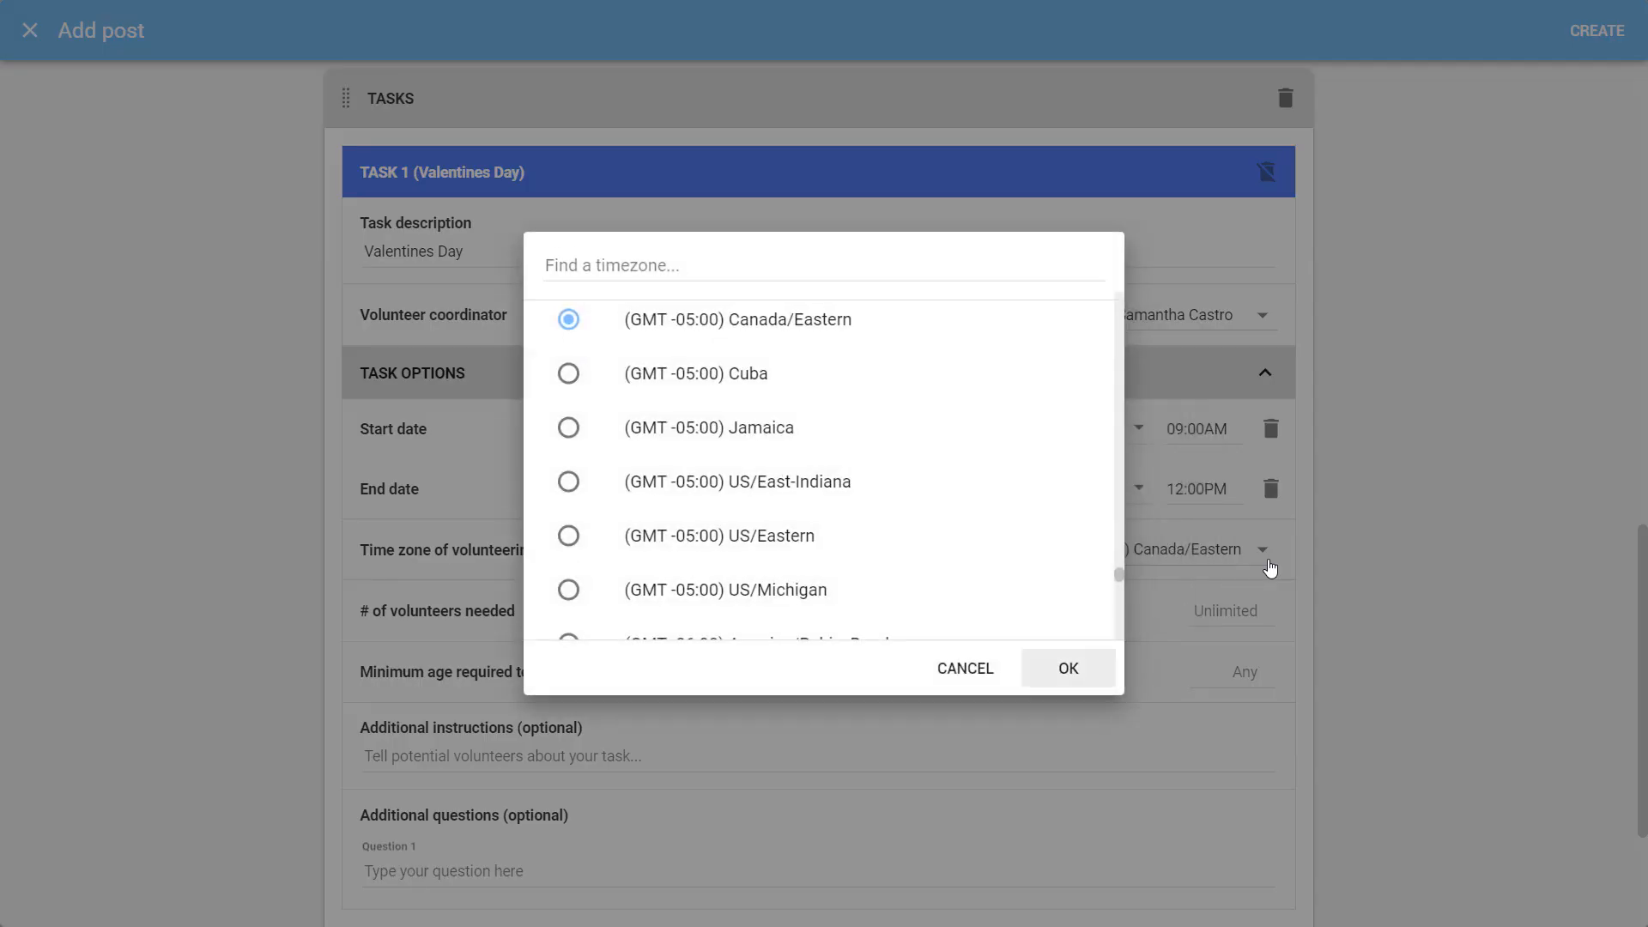
{"action": "left_click", "coordinate": [1064, 667]}
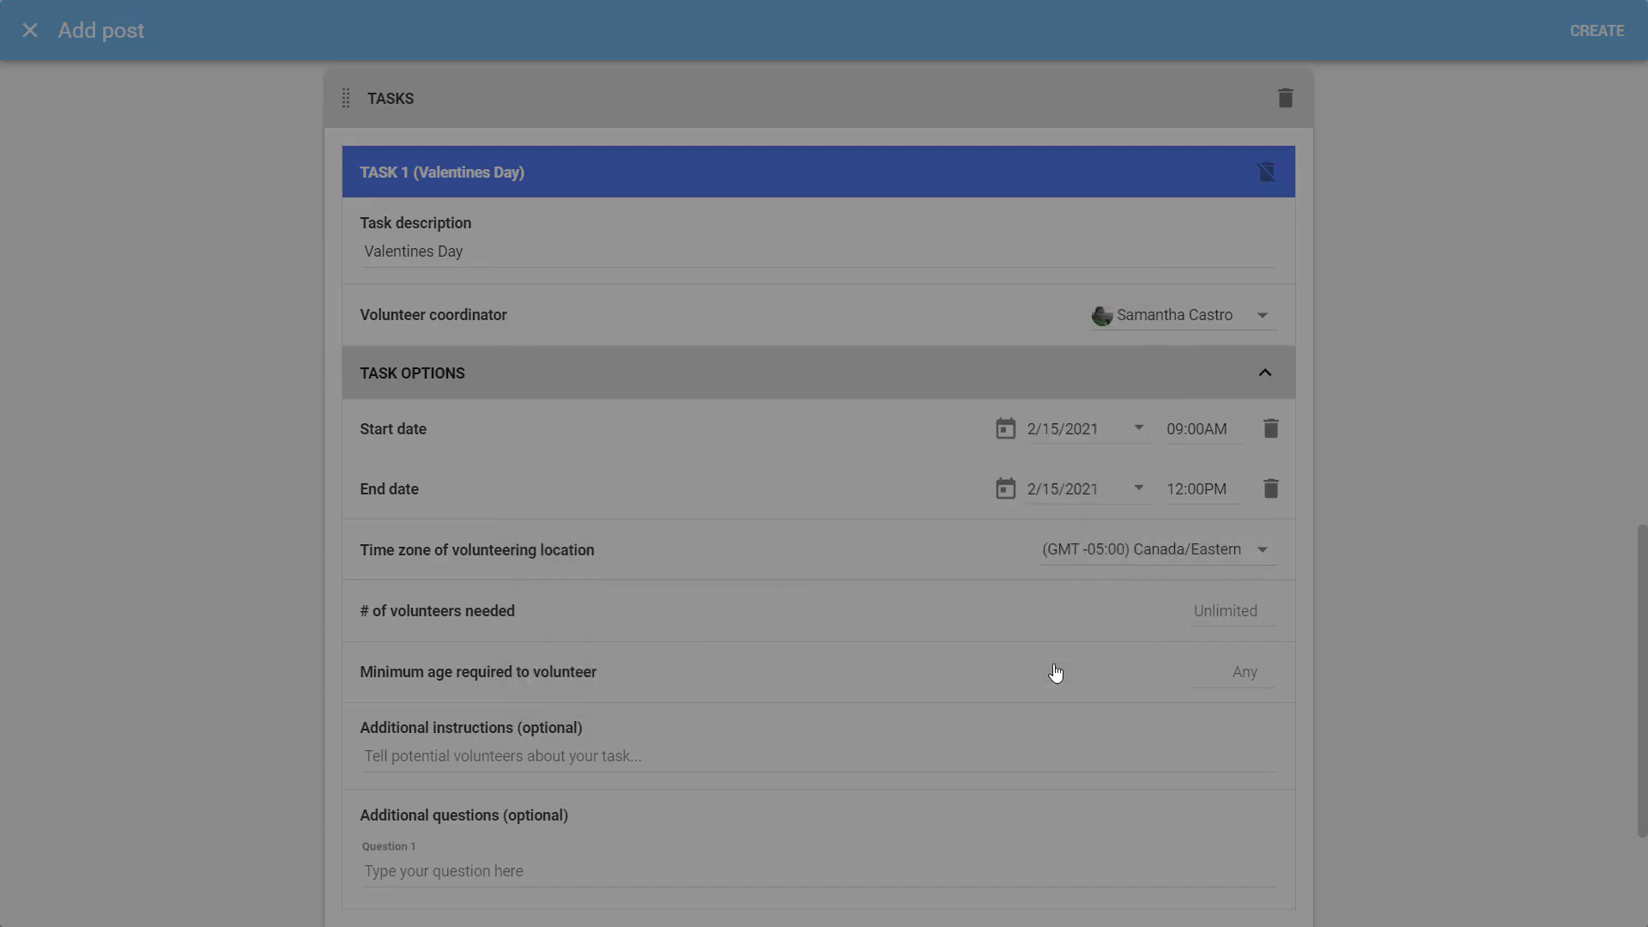
{"action": "left_click", "coordinate": [1248, 613]}
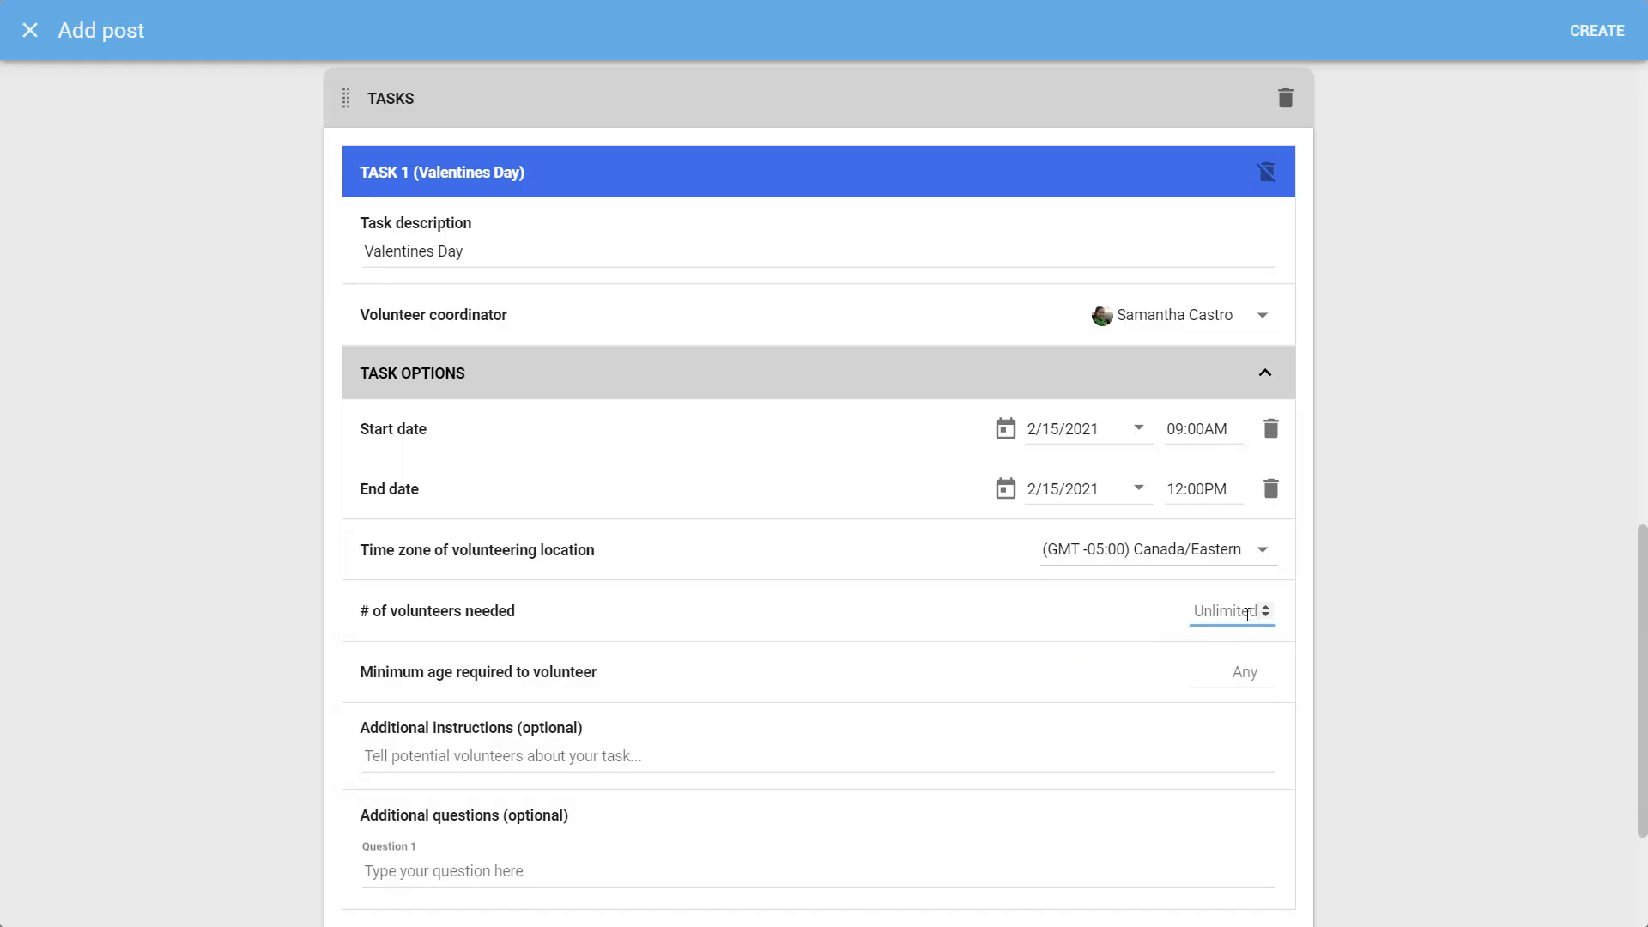
{"action": "type", "text": "5"}
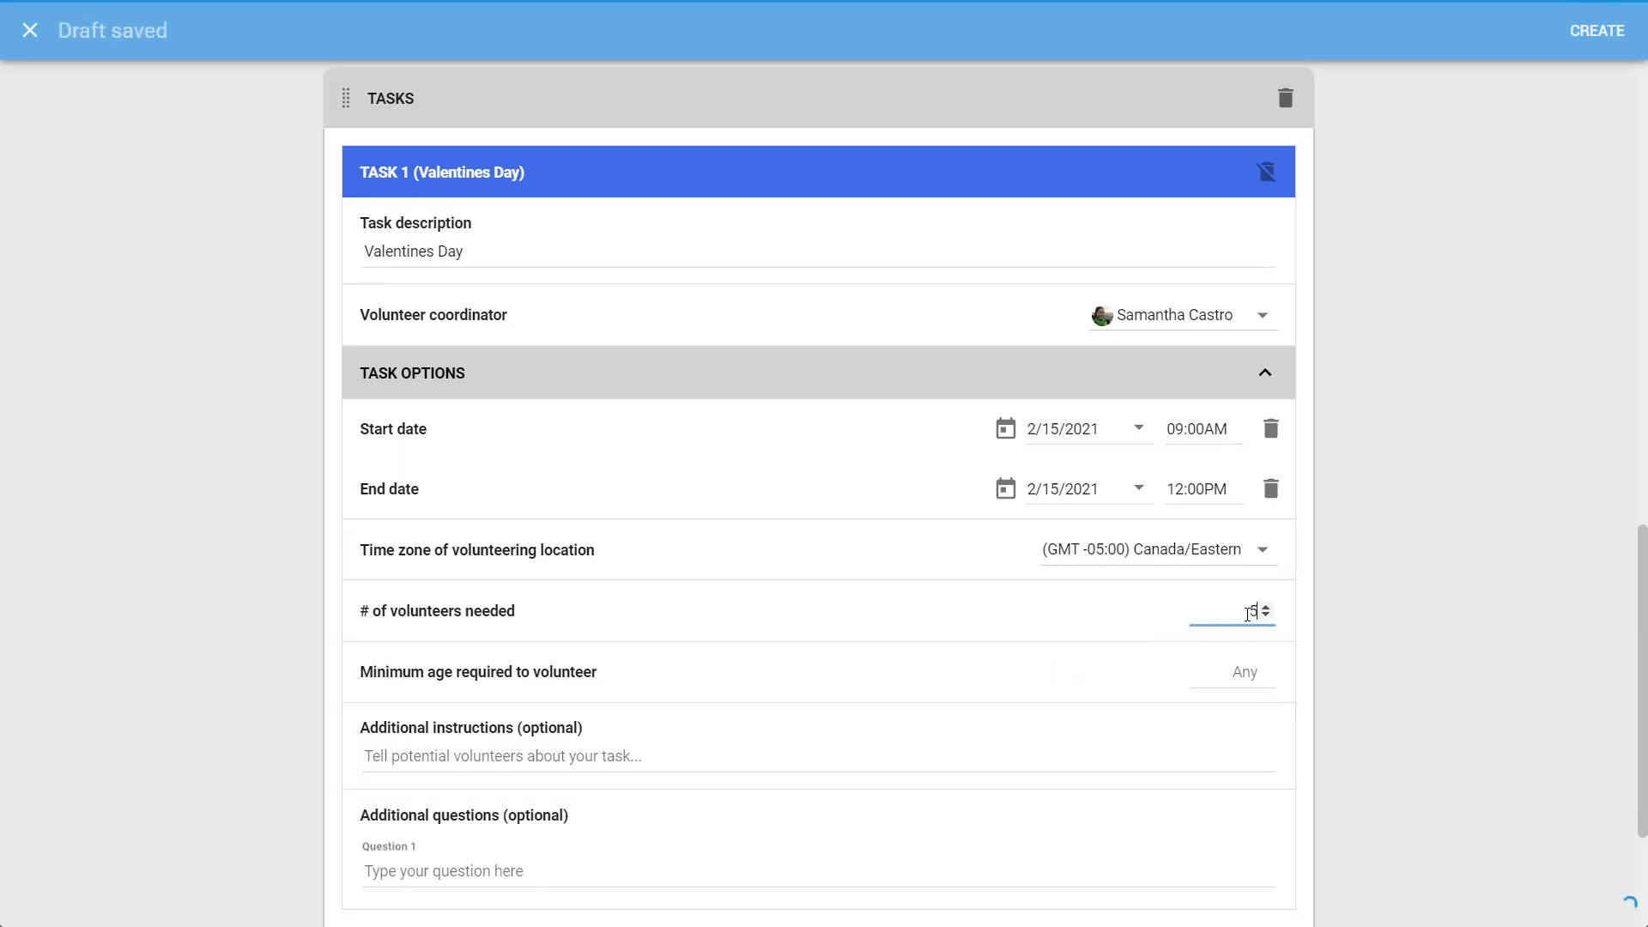
{"action": "left_click", "coordinate": [1268, 614]}
{"action": "left_click", "coordinate": [1268, 614]}
{"action": "left_click", "coordinate": [1268, 614]}
{"action": "left_click", "coordinate": [1274, 629]}
{"action": "left_click_drag", "start_coordinate": [1248, 611], "coordinate": [1285, 615]}
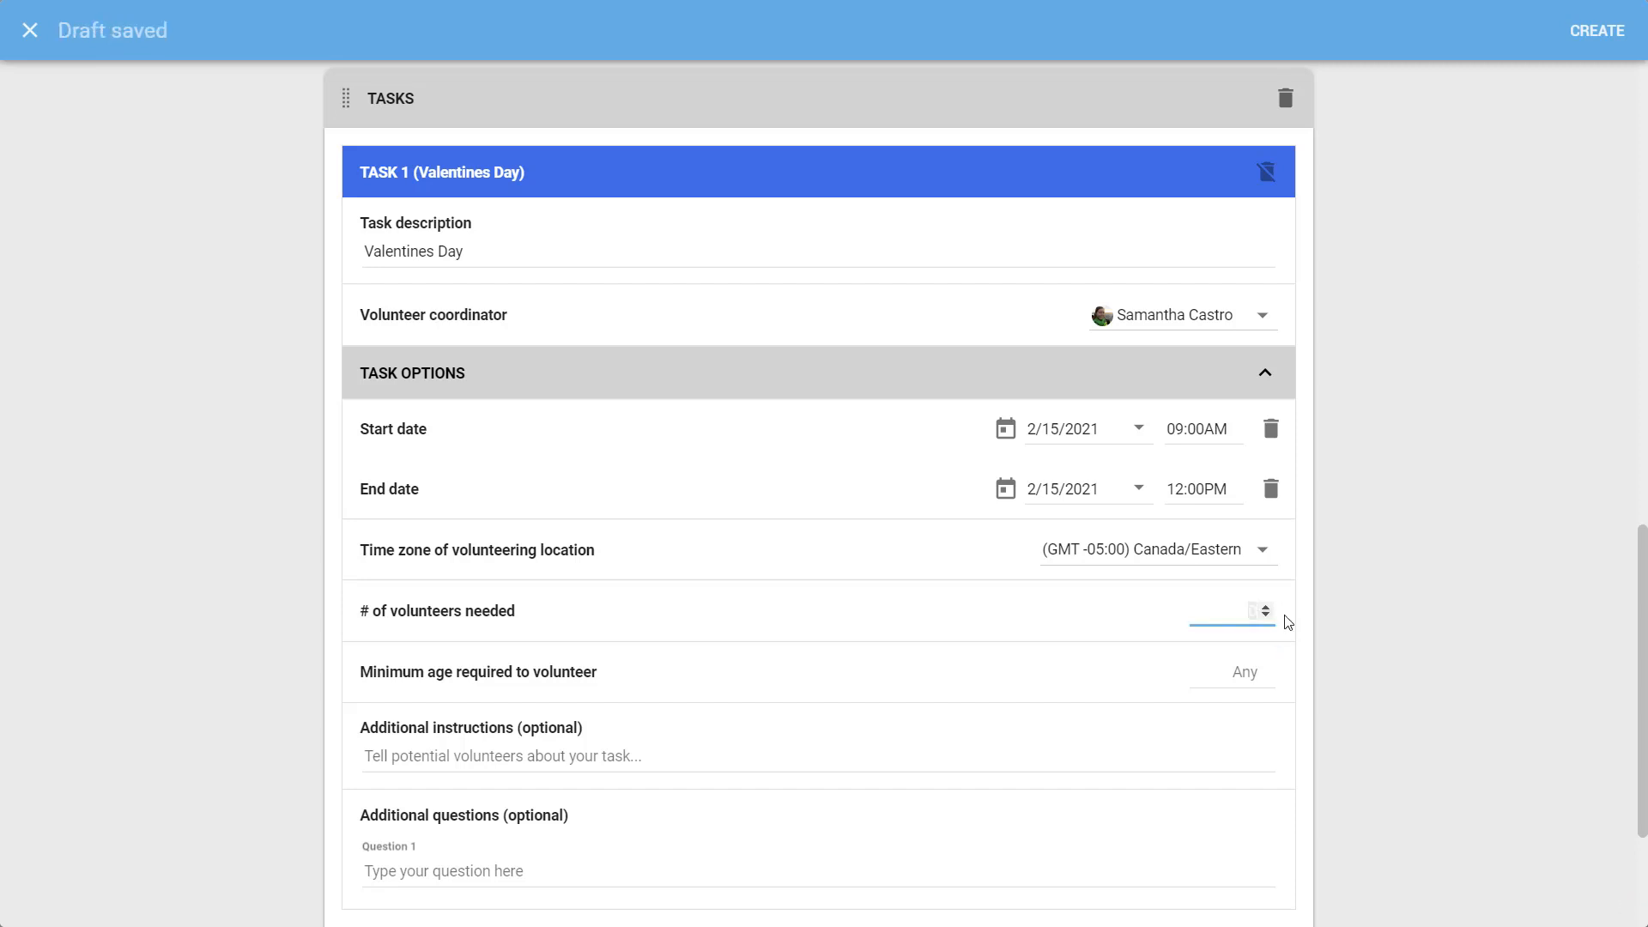
{"action": "key", "text": "BackSpace"}
{"action": "left_click", "coordinate": [1317, 626]}
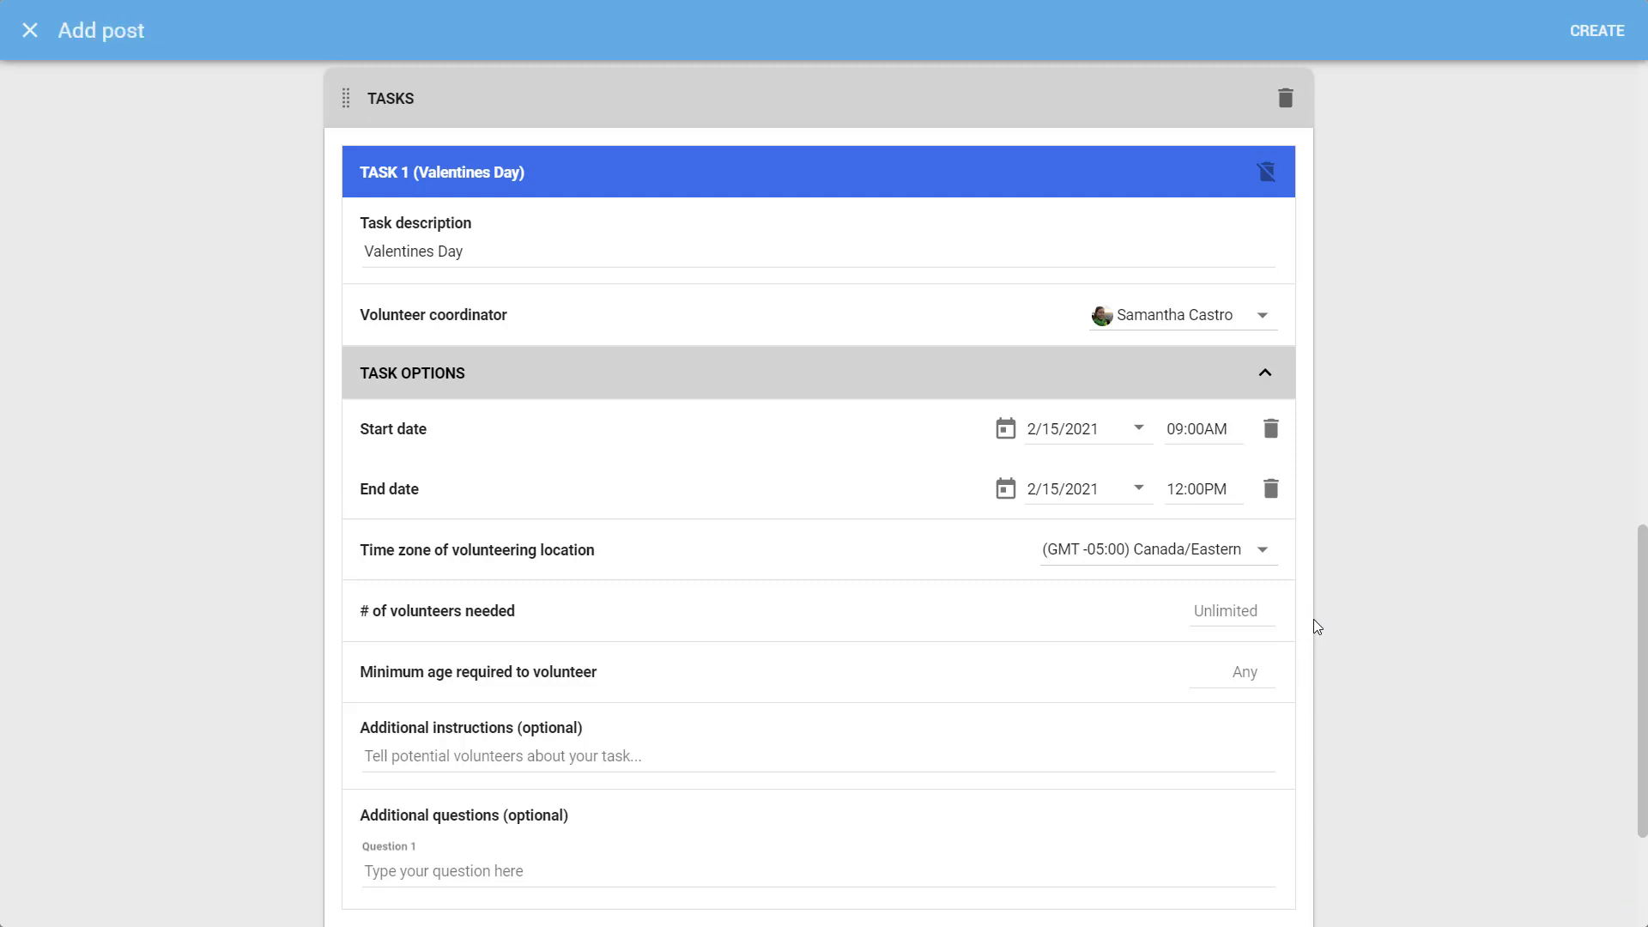
{"action": "left_click", "coordinate": [1267, 669]}
{"action": "type", "text": "8"}
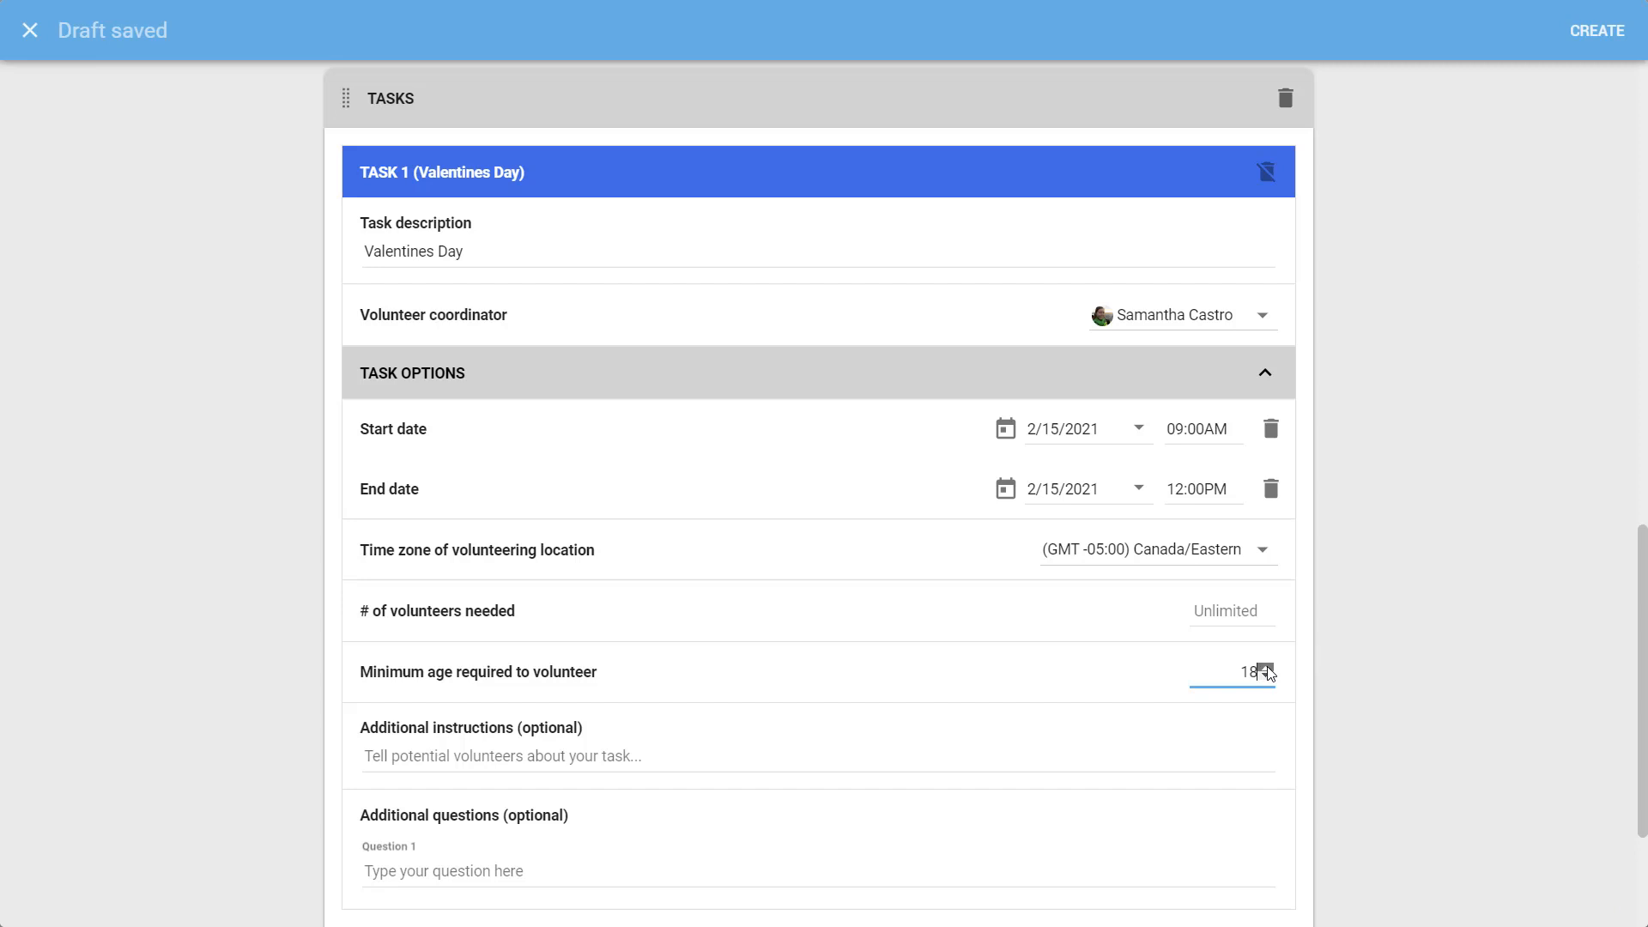
{"action": "left_click", "coordinate": [1268, 669]}
{"action": "left_click", "coordinate": [1267, 669]}
{"action": "key", "text": "BackSpace"}
{"action": "left_click_drag", "start_coordinate": [1644, 682], "coordinate": [1646, 761]}
Add red-clothing instructions and questions about wearing something red and a favorite Rom Com movie
{"action": "left_click", "coordinate": [987, 538]}
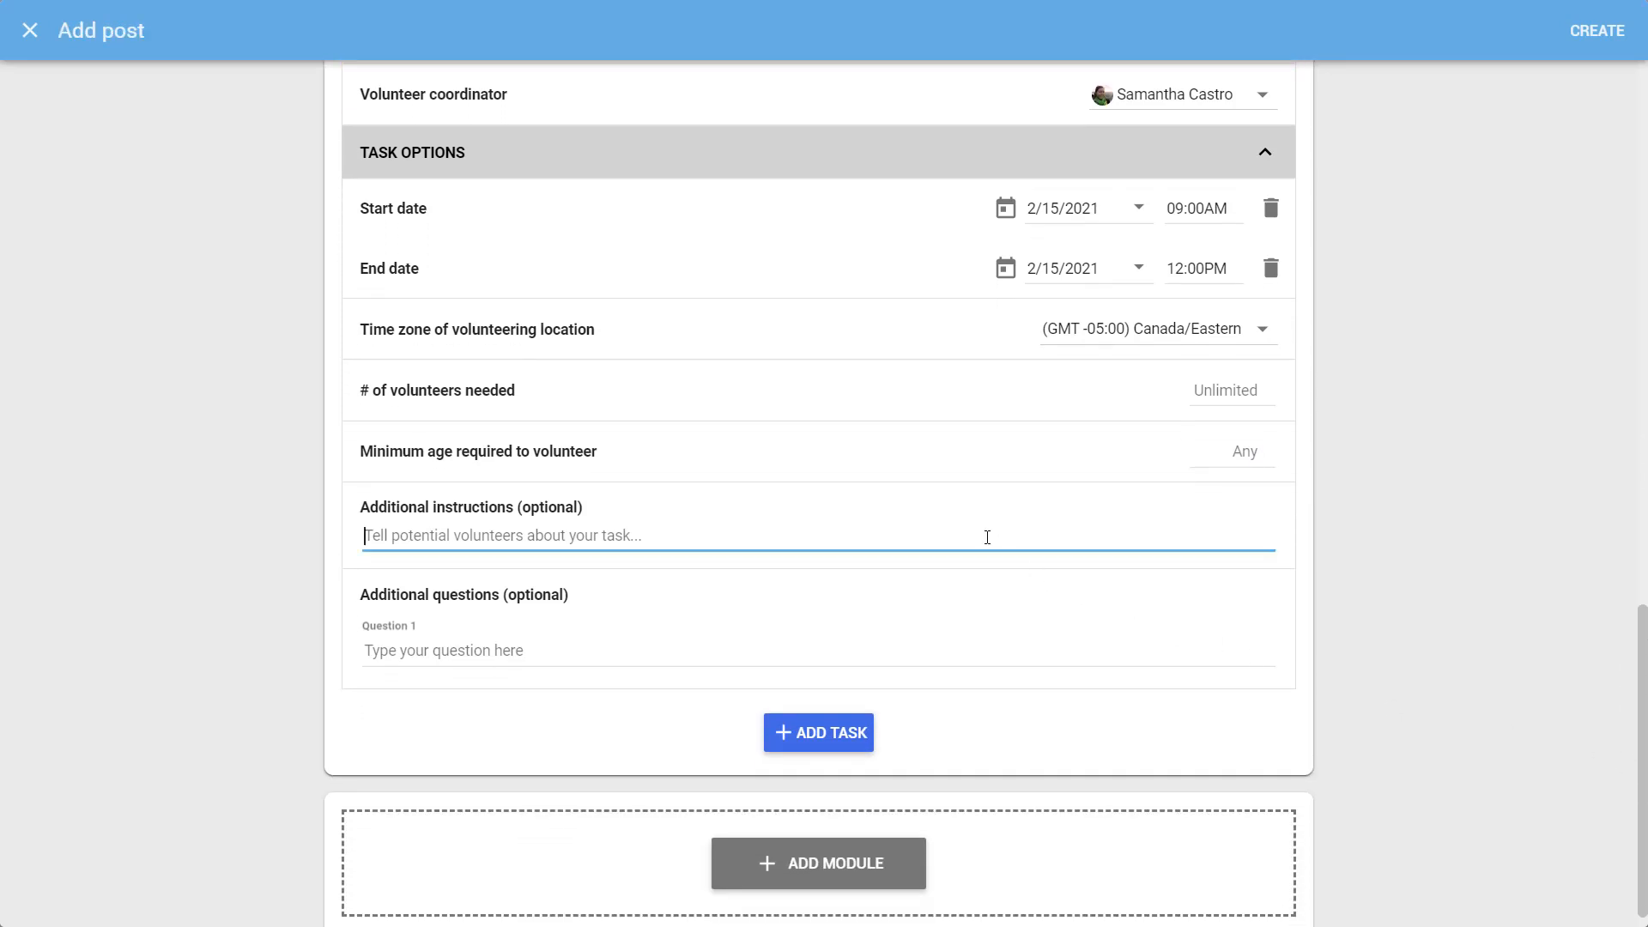
{"action": "type", "text": "Must love love! A"}
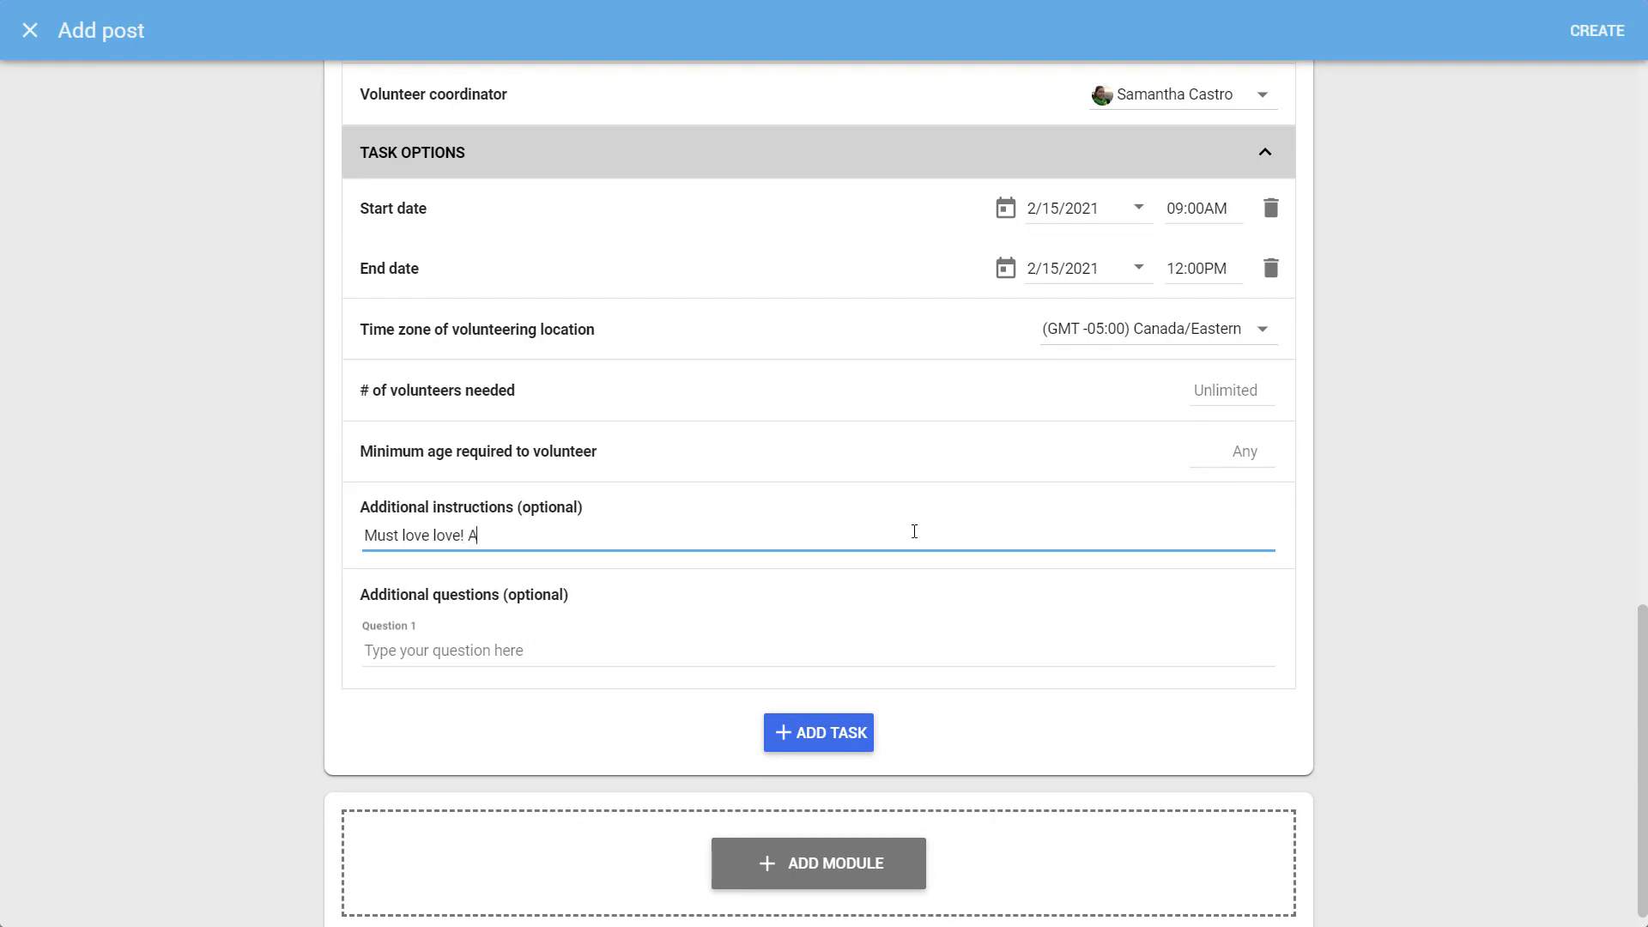
{"action": "type", "text": "nd have a r"}
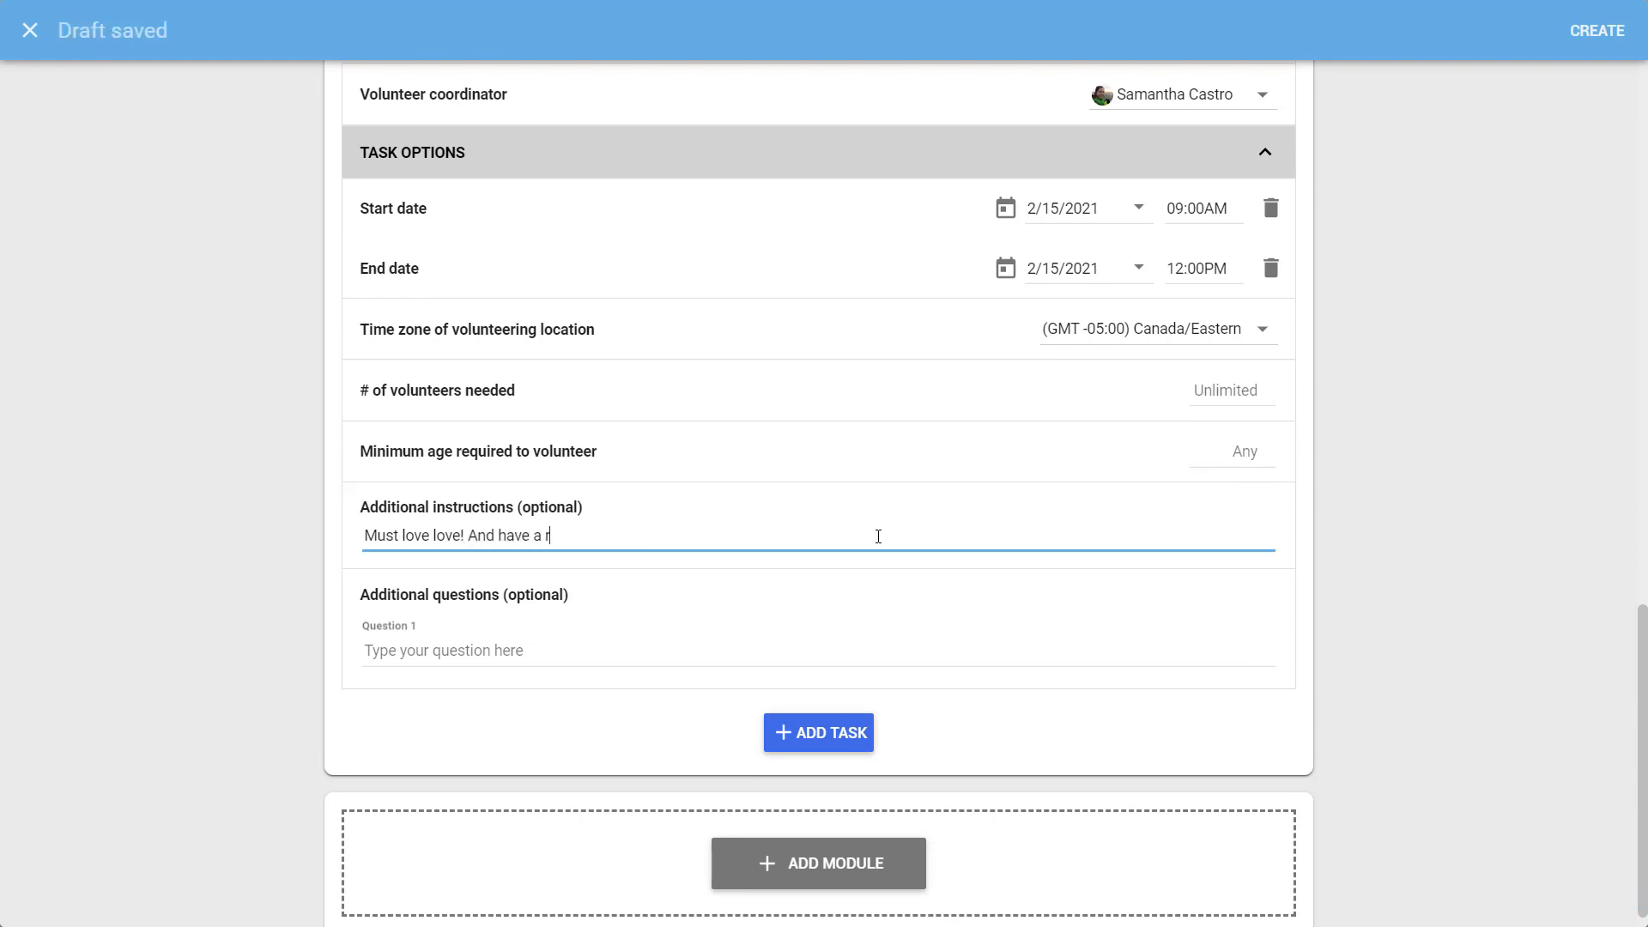
{"action": "type", "text": "ed piece of clothing to vo"}
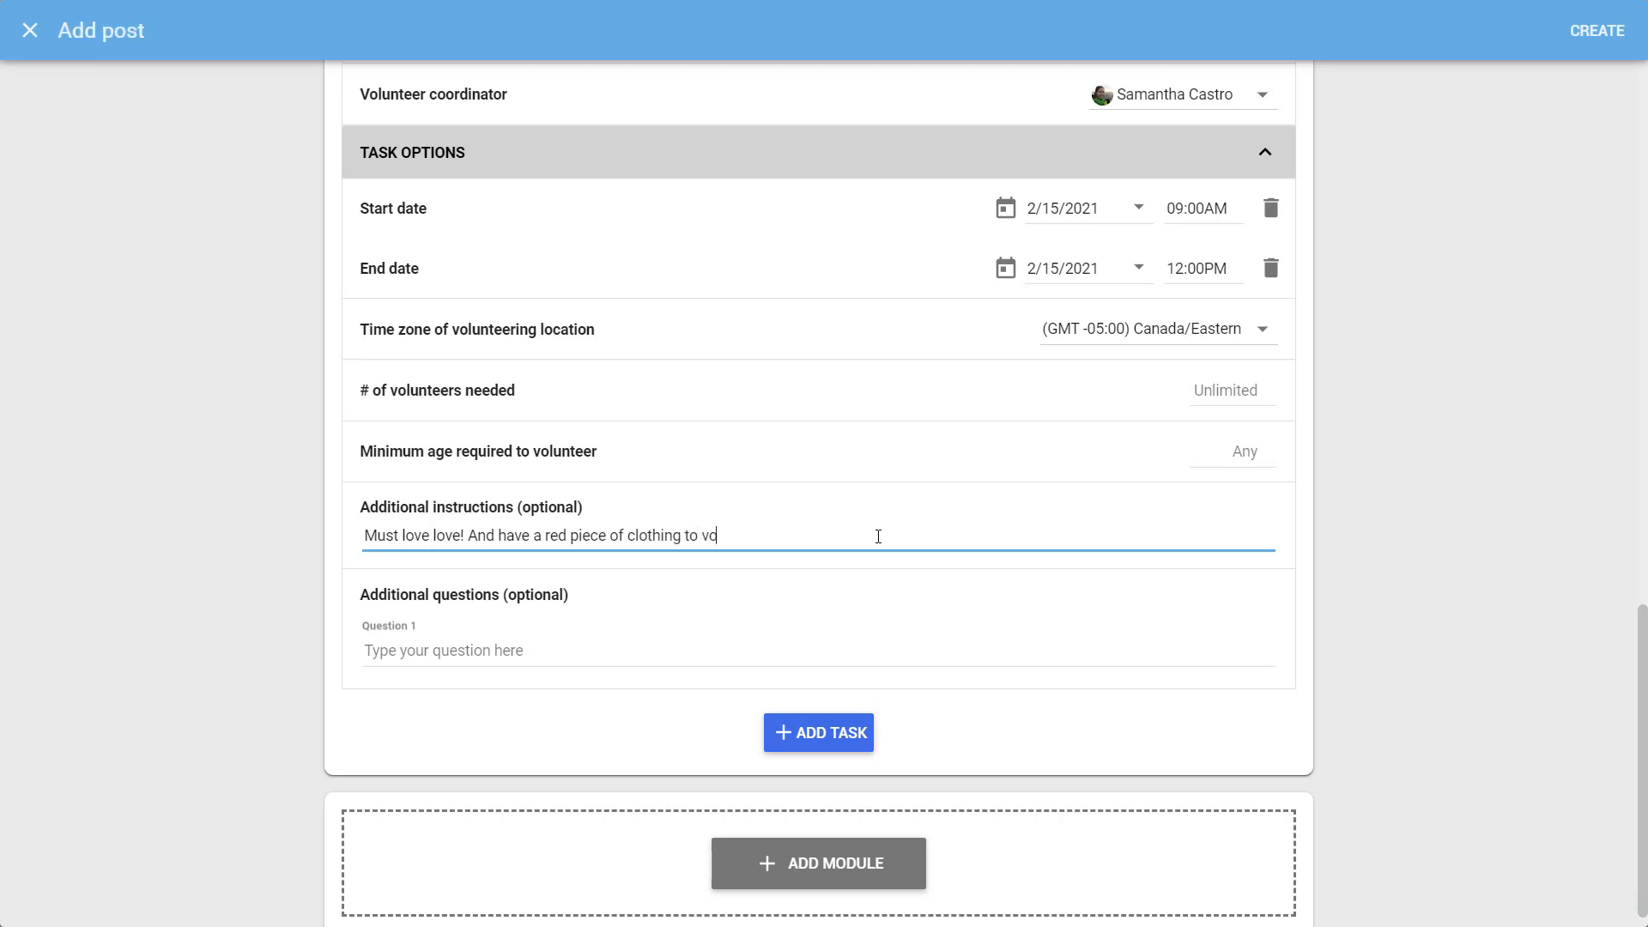
{"action": "type", "text": "lunteer in."}
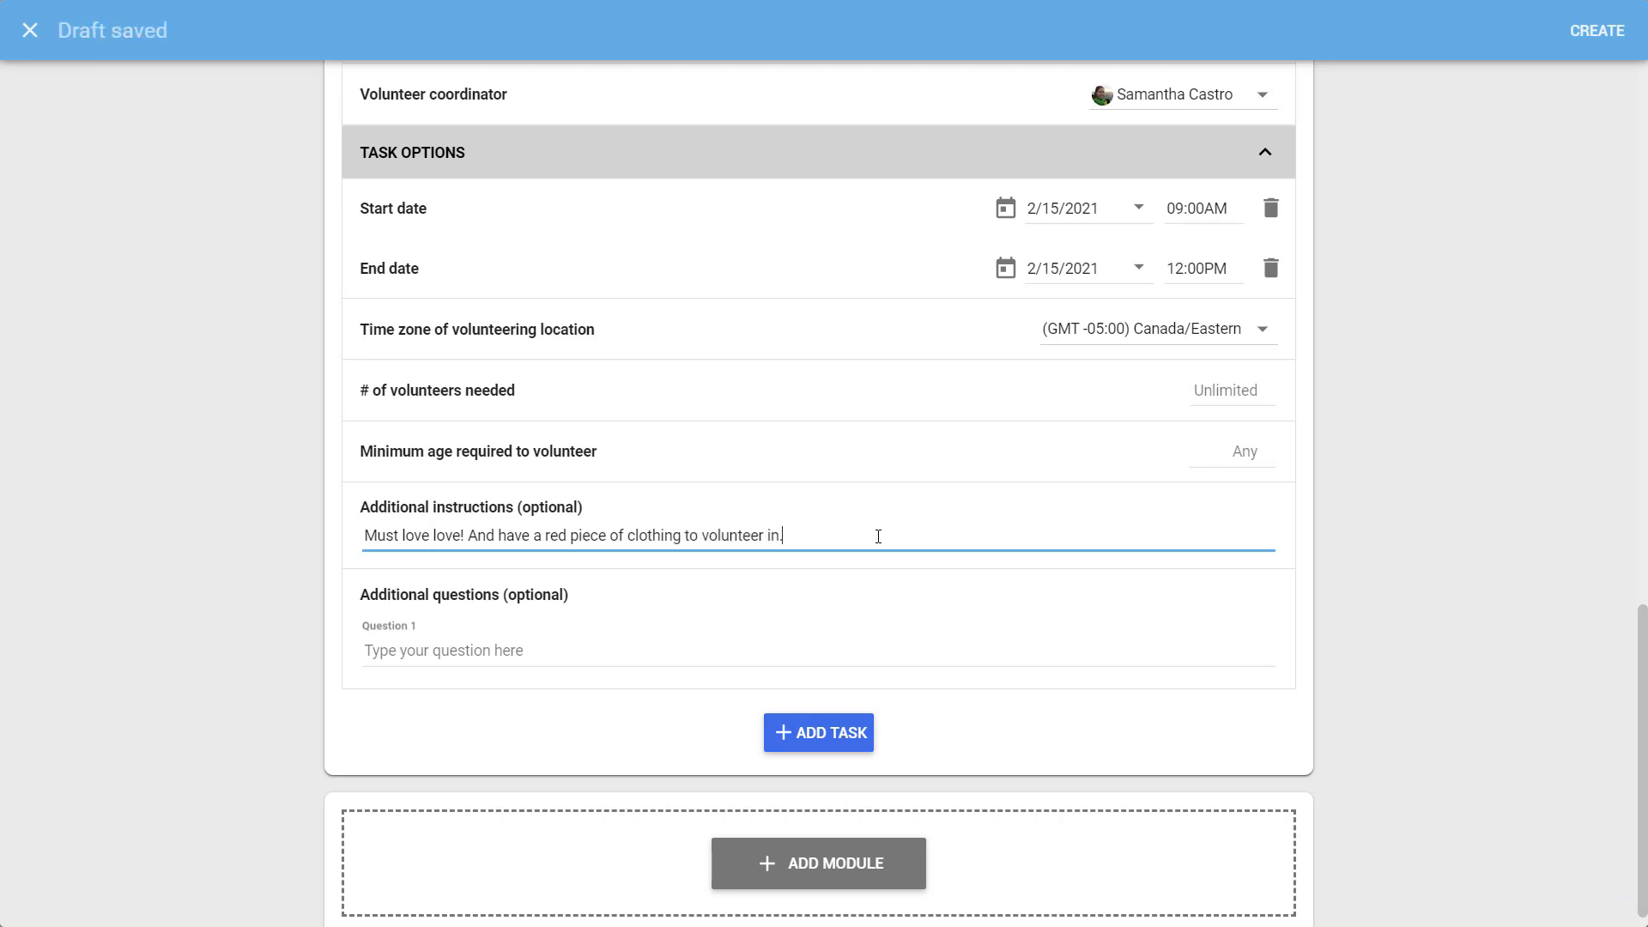
{"action": "left_click", "coordinate": [905, 657]}
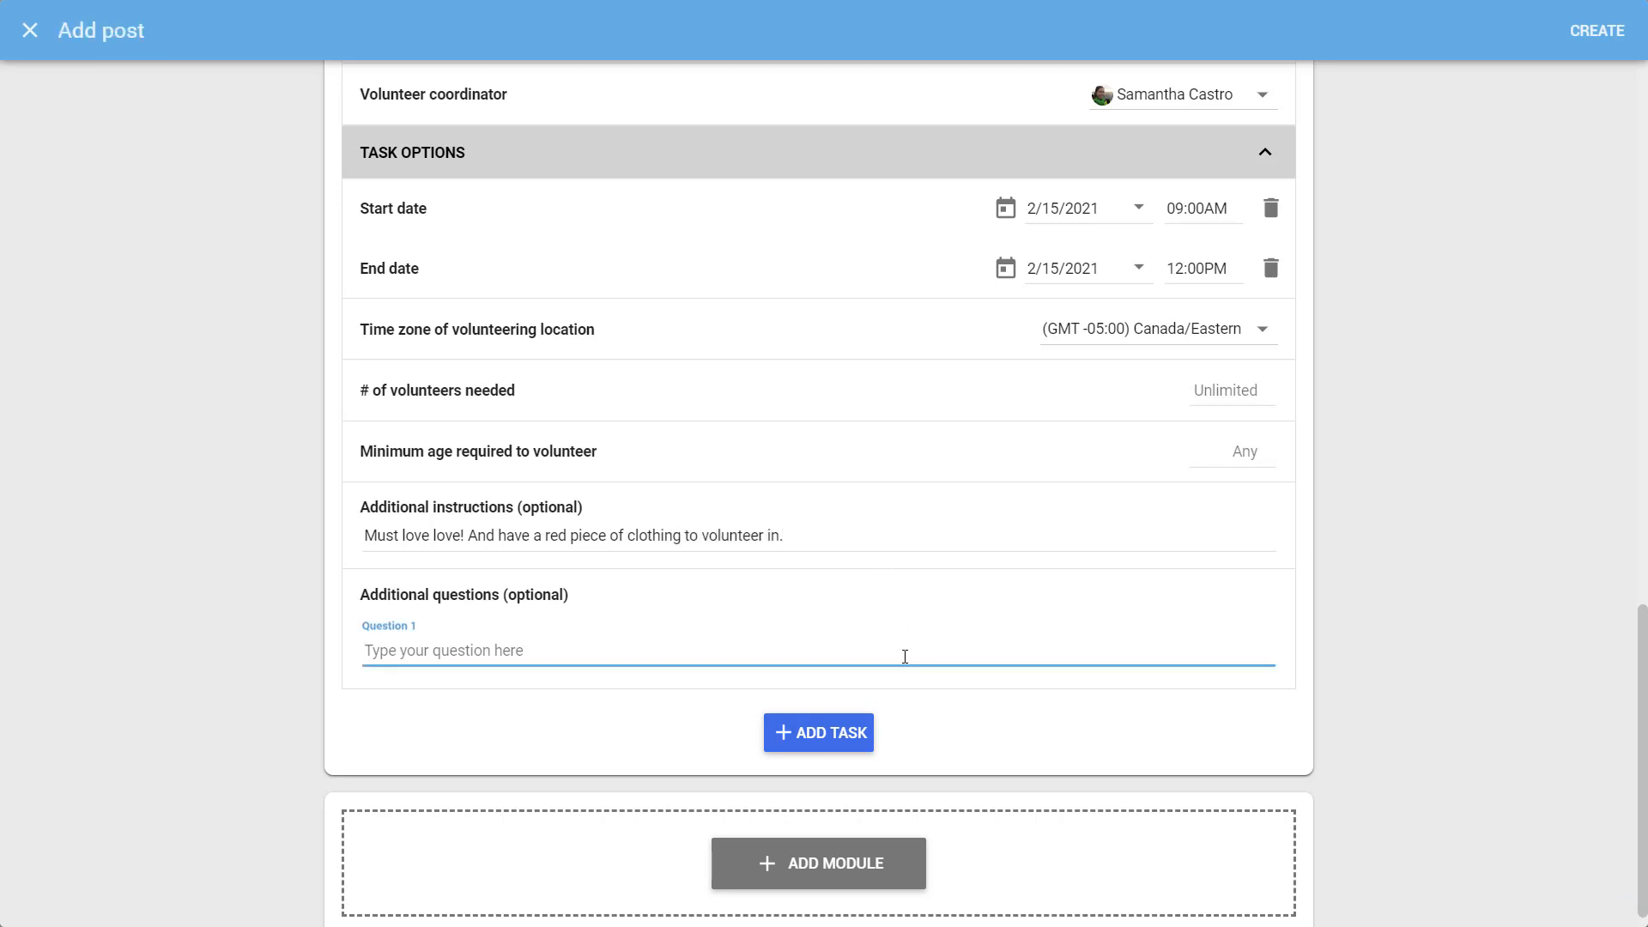
{"action": "type", "text": "Do you hav"}
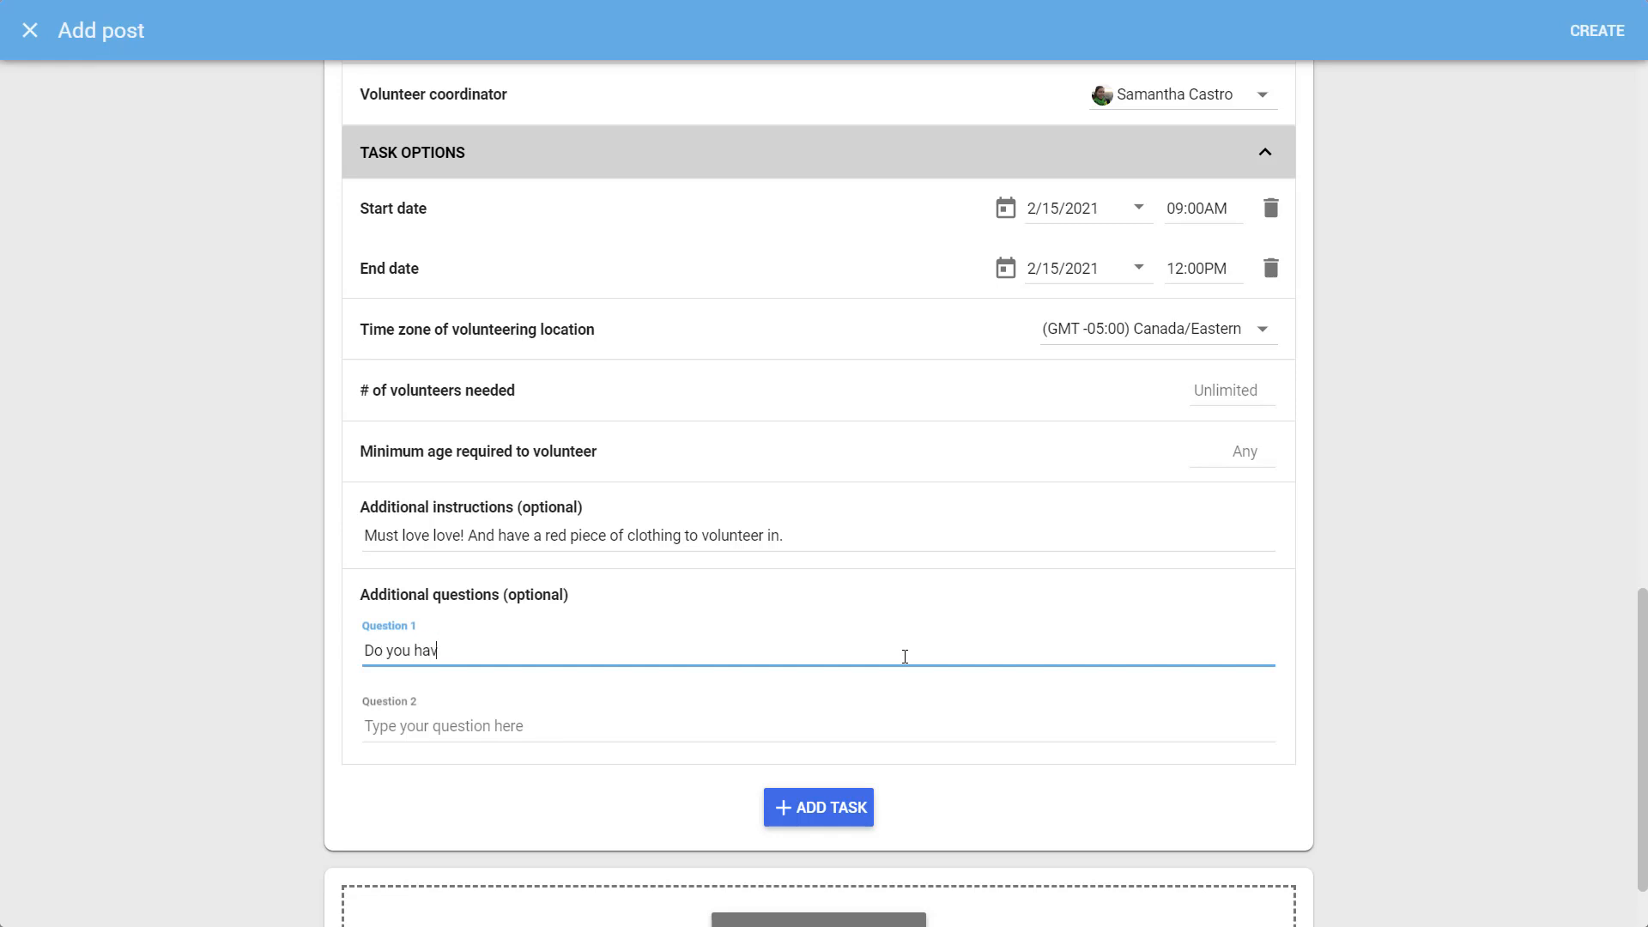
{"action": "type", "text": "e something red you can wear for"}
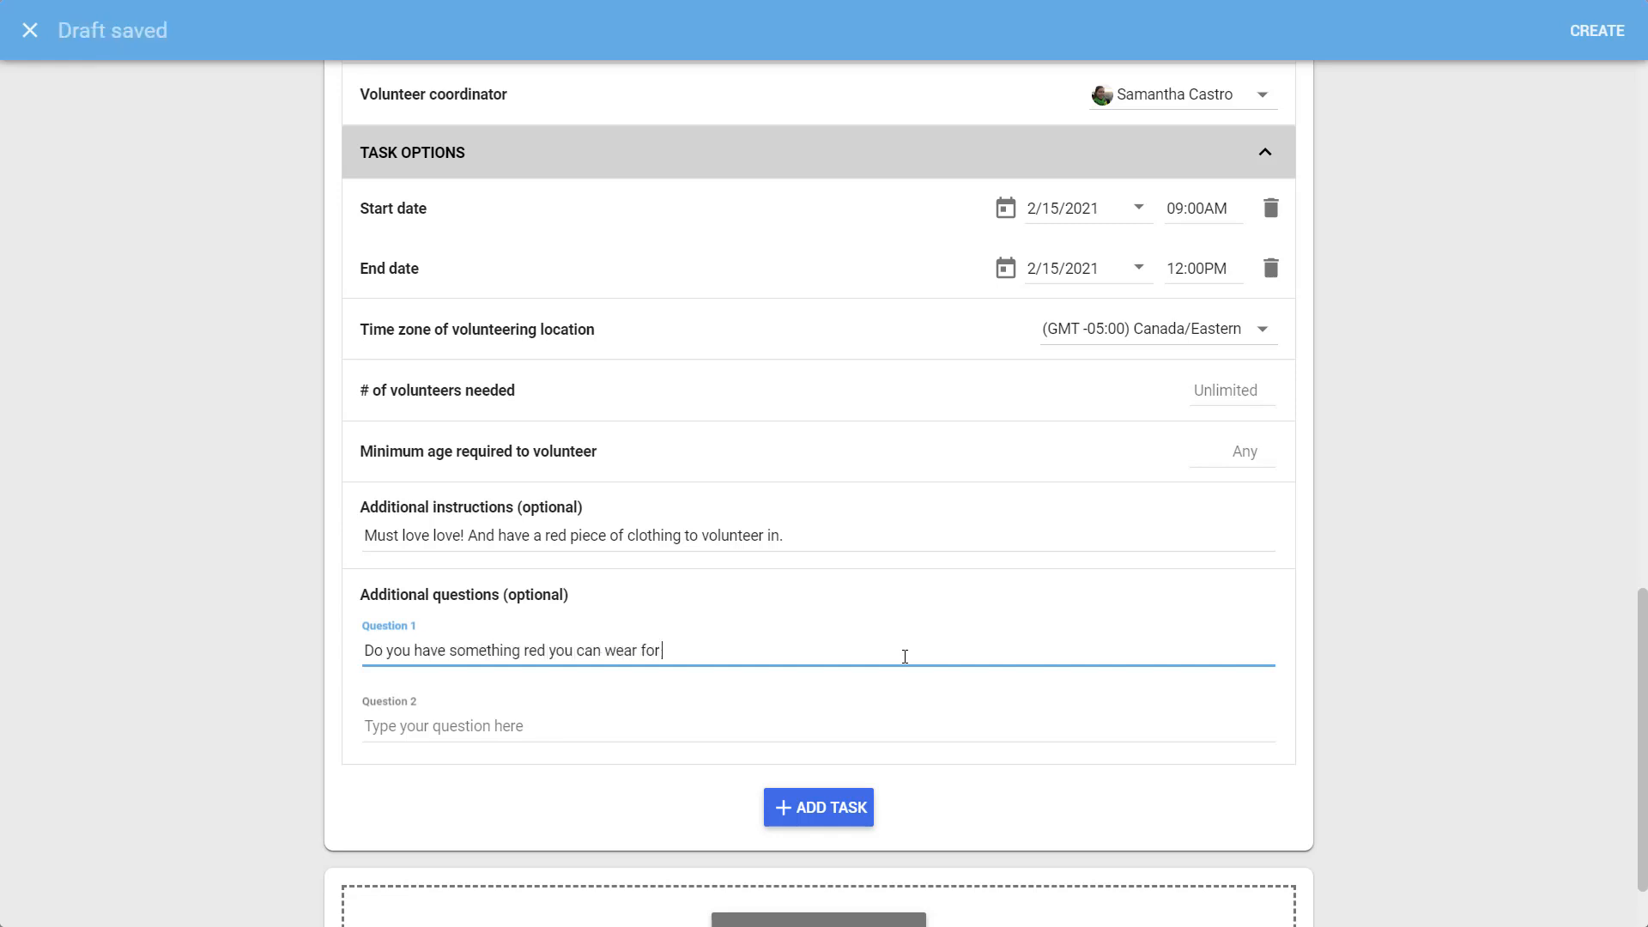
{"action": "type", "text": " the party?"}
{"action": "left_click", "coordinate": [861, 725]}
{"action": "type", "text": "What"}
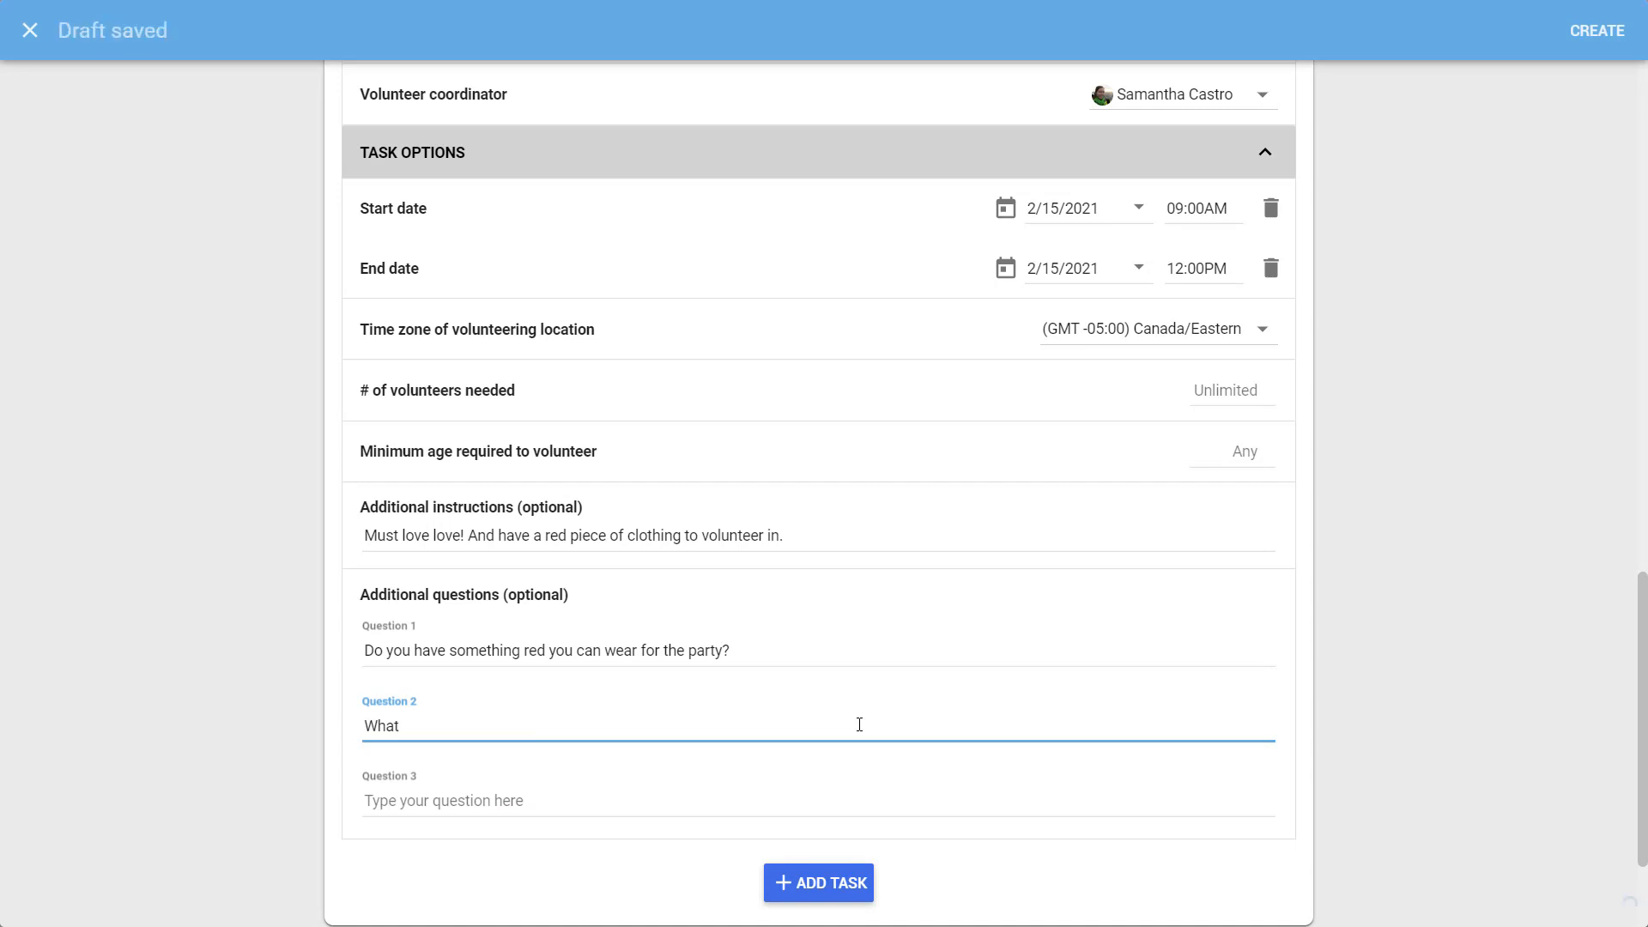
{"action": "type", "text": " is your favorite Rom Com movie?"}
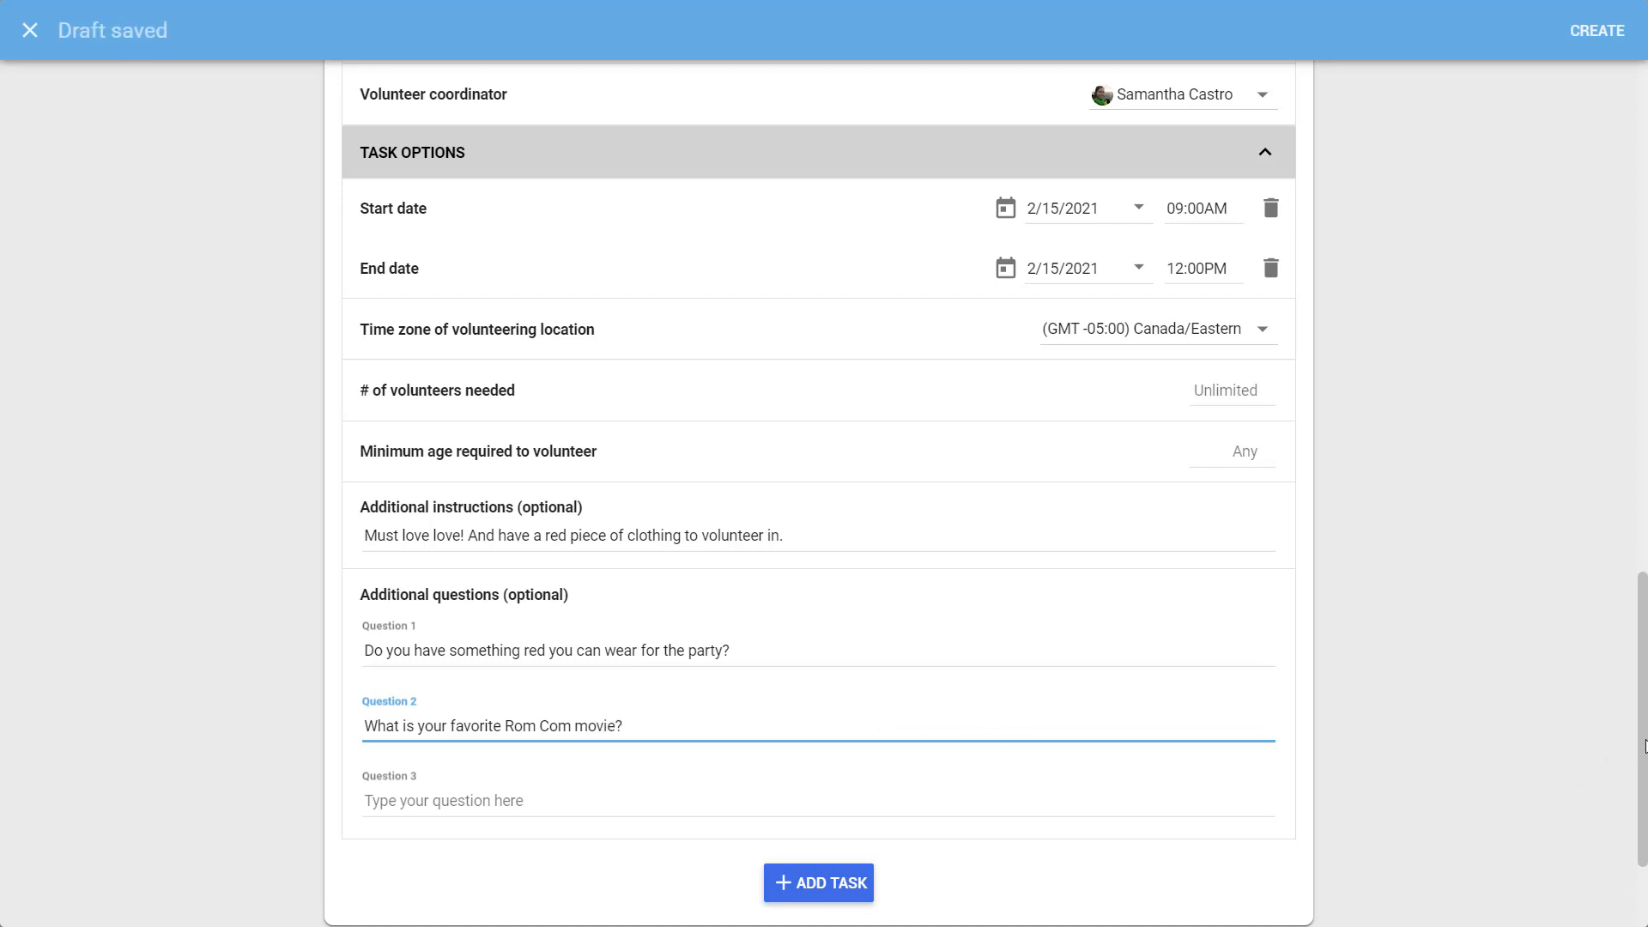
{"action": "left_click_drag", "start_coordinate": [1645, 746], "coordinate": [1647, 808]}
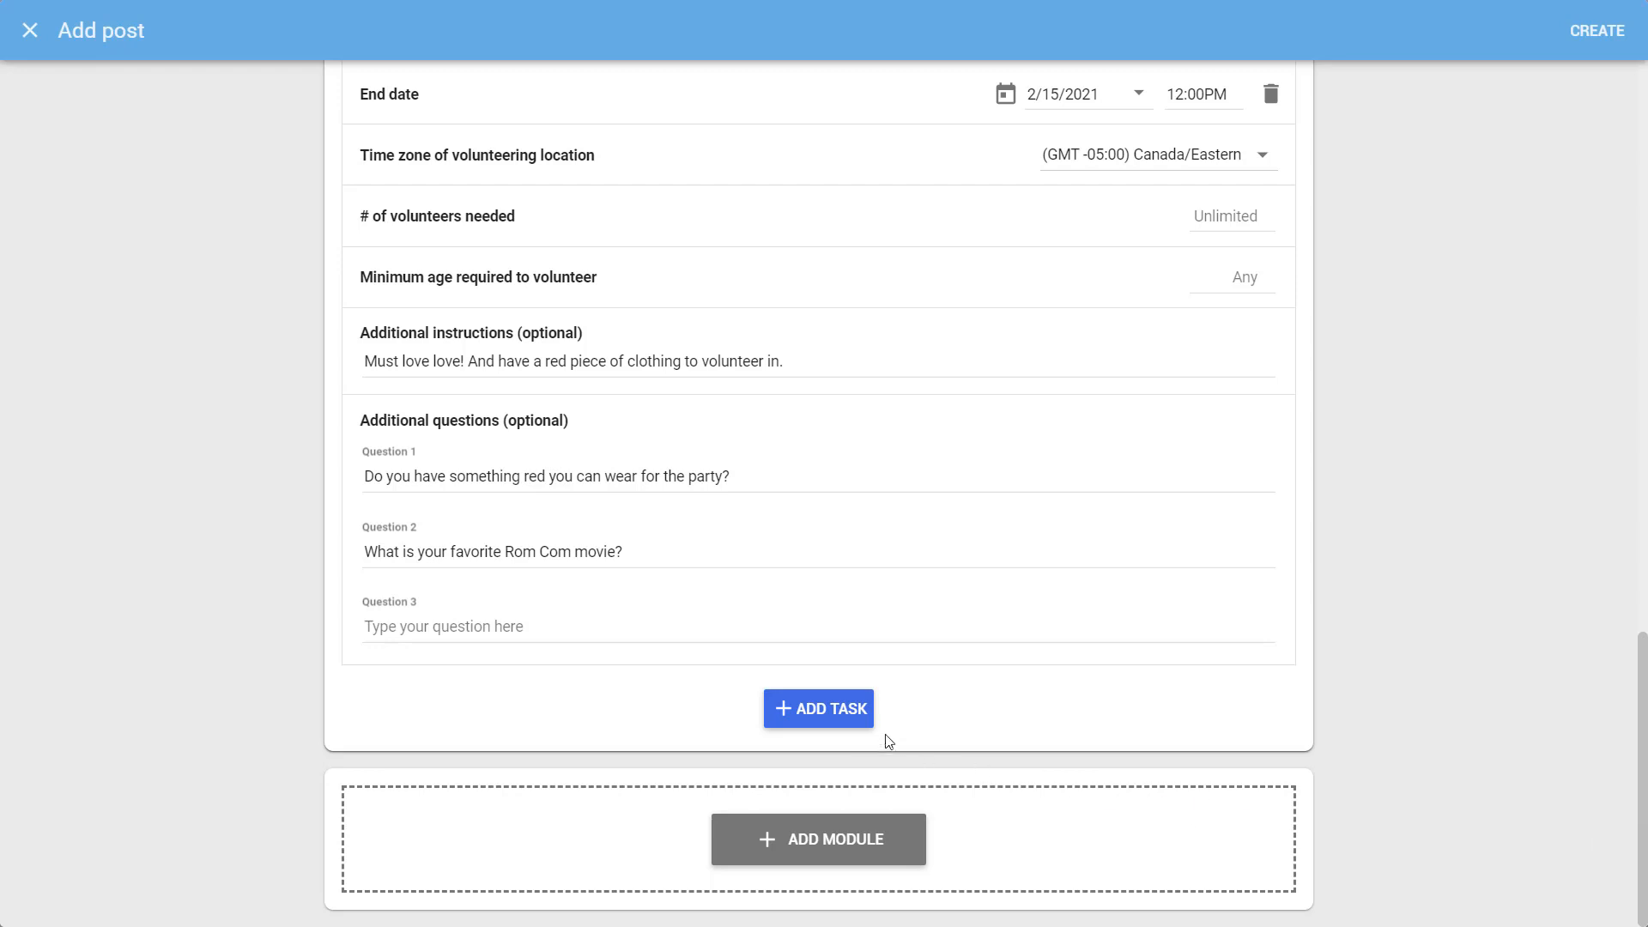
Add Task 2 'St. Patrick's Day' on 3/17/2021, ending at 12:00PM
{"action": "left_click", "coordinate": [838, 717]}
{"action": "left_click", "coordinate": [618, 180]}
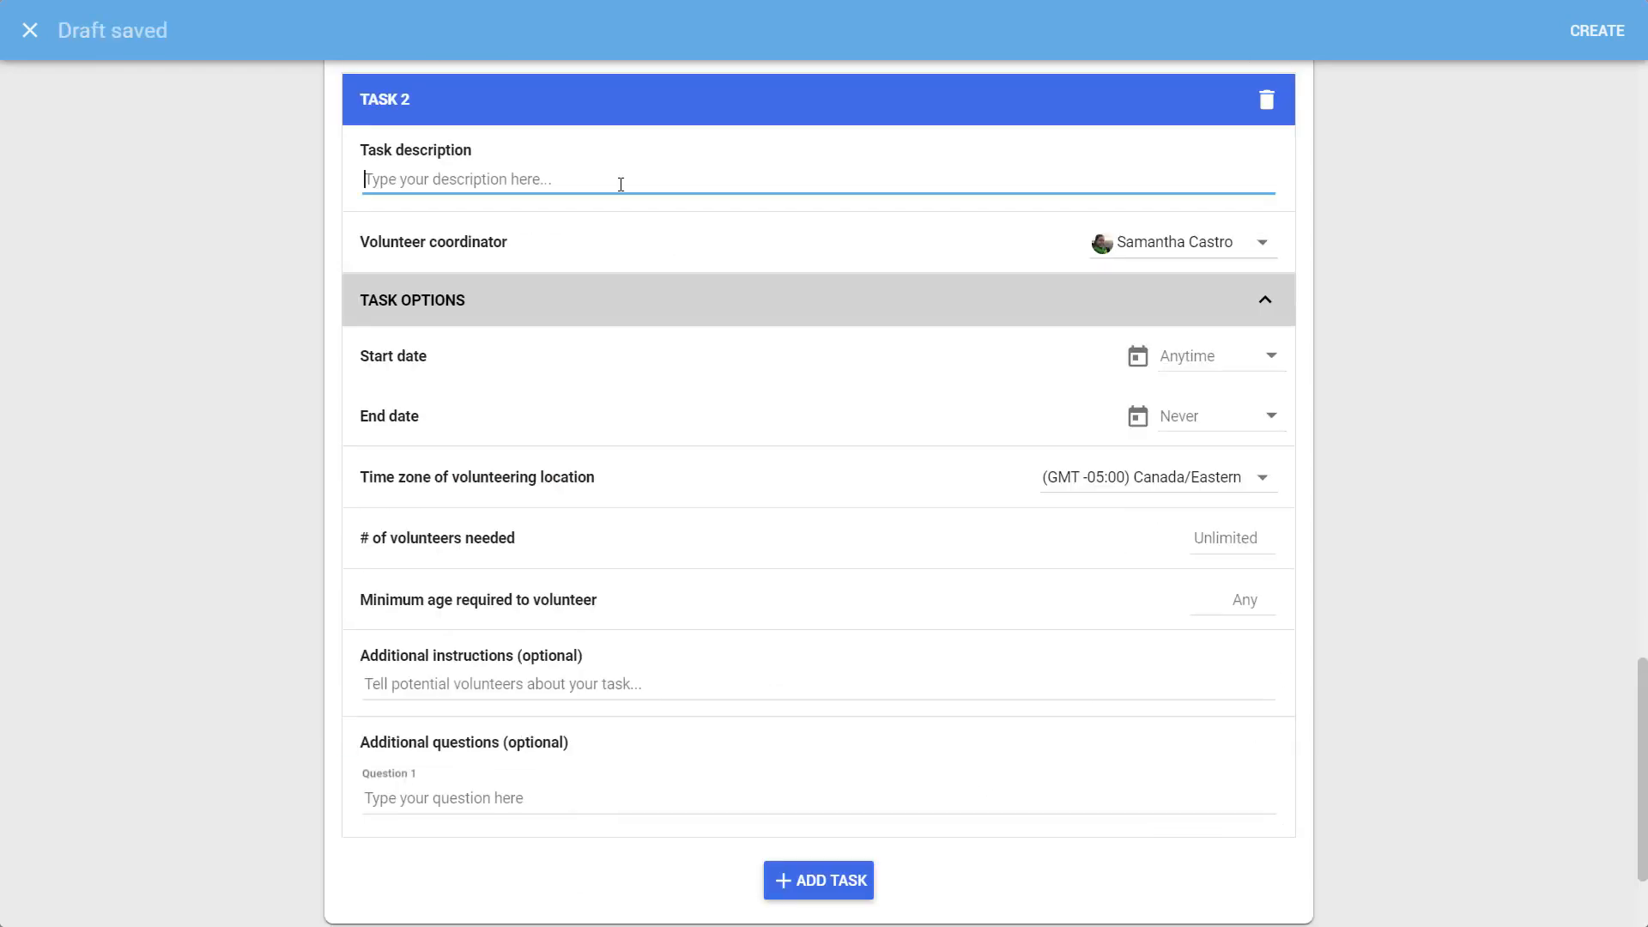
{"action": "type", "text": "St. Patrick's Day"}
{"action": "left_click", "coordinate": [1192, 344]}
{"action": "left_click", "coordinate": [1320, 500]}
{"action": "left_click", "coordinate": [1319, 593]}
{"action": "left_click", "coordinate": [1193, 416]}
{"action": "left_click", "coordinate": [1199, 417]}
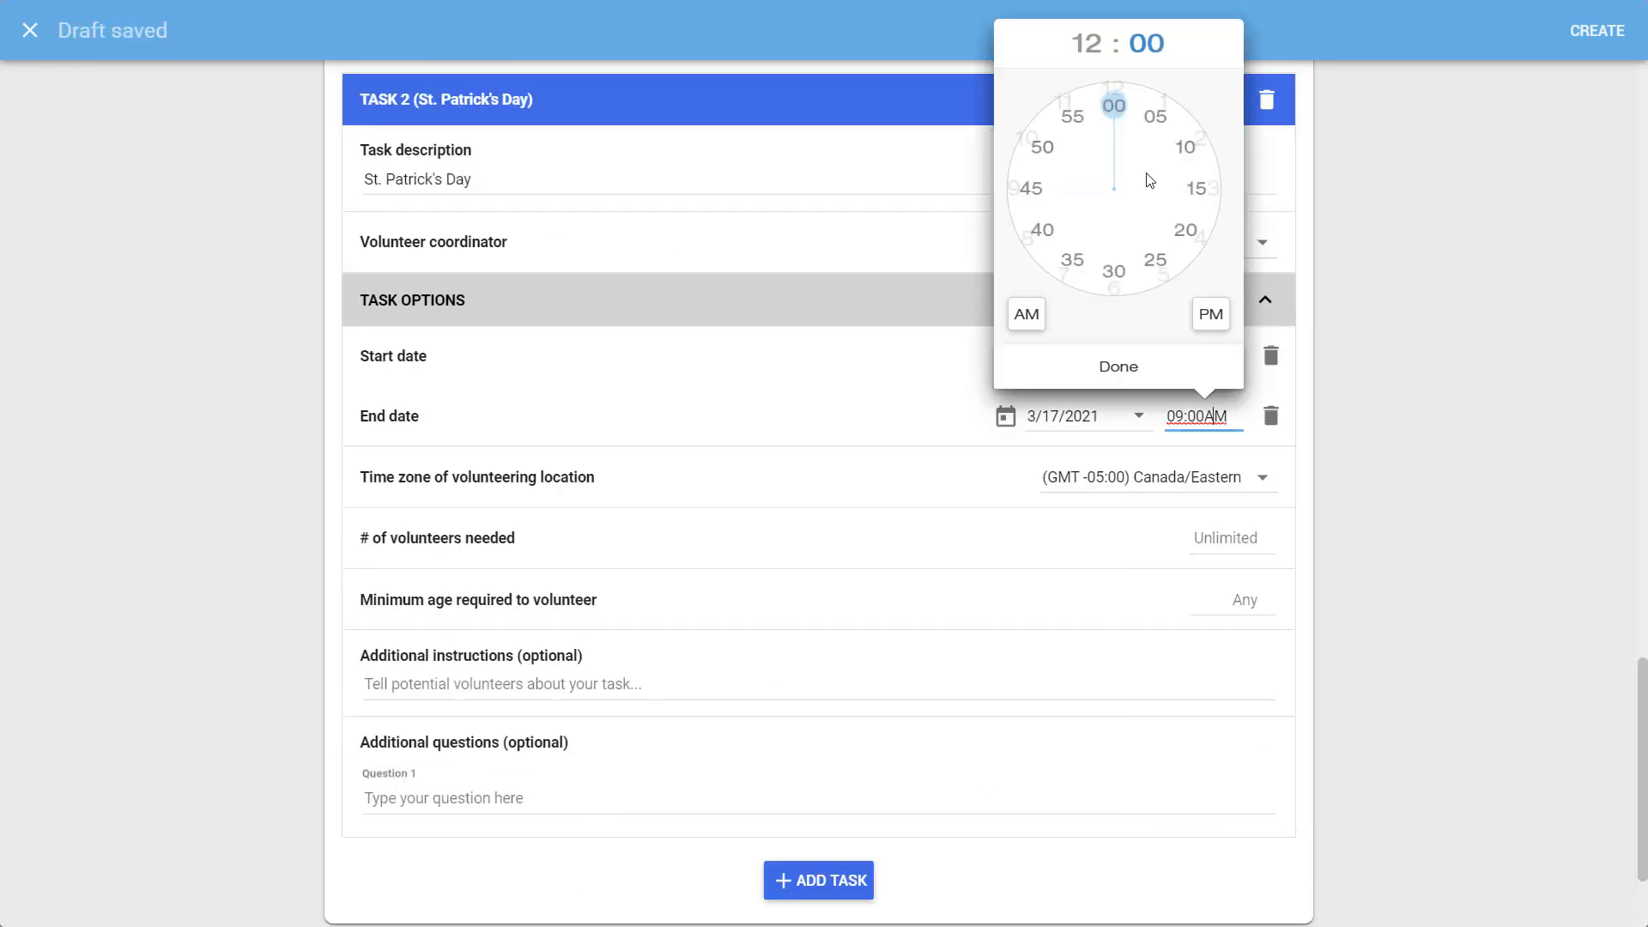
Give Task 2 5 volunteers, 'Must wear green' instructions and a t-shirt size question
{"action": "left_click", "coordinate": [1236, 538]}
{"action": "type", "text": "5"}
{"action": "left_click", "coordinate": [1155, 691]}
{"action": "type", "text": "Must wear green"}
{"action": "key", "text": "Tab"}
{"action": "type", "text": "What is your t-shirt size?"}
{"action": "scroll", "coordinate": [1155, 691], "scroll_direction": "down", "scroll_amount": 2}
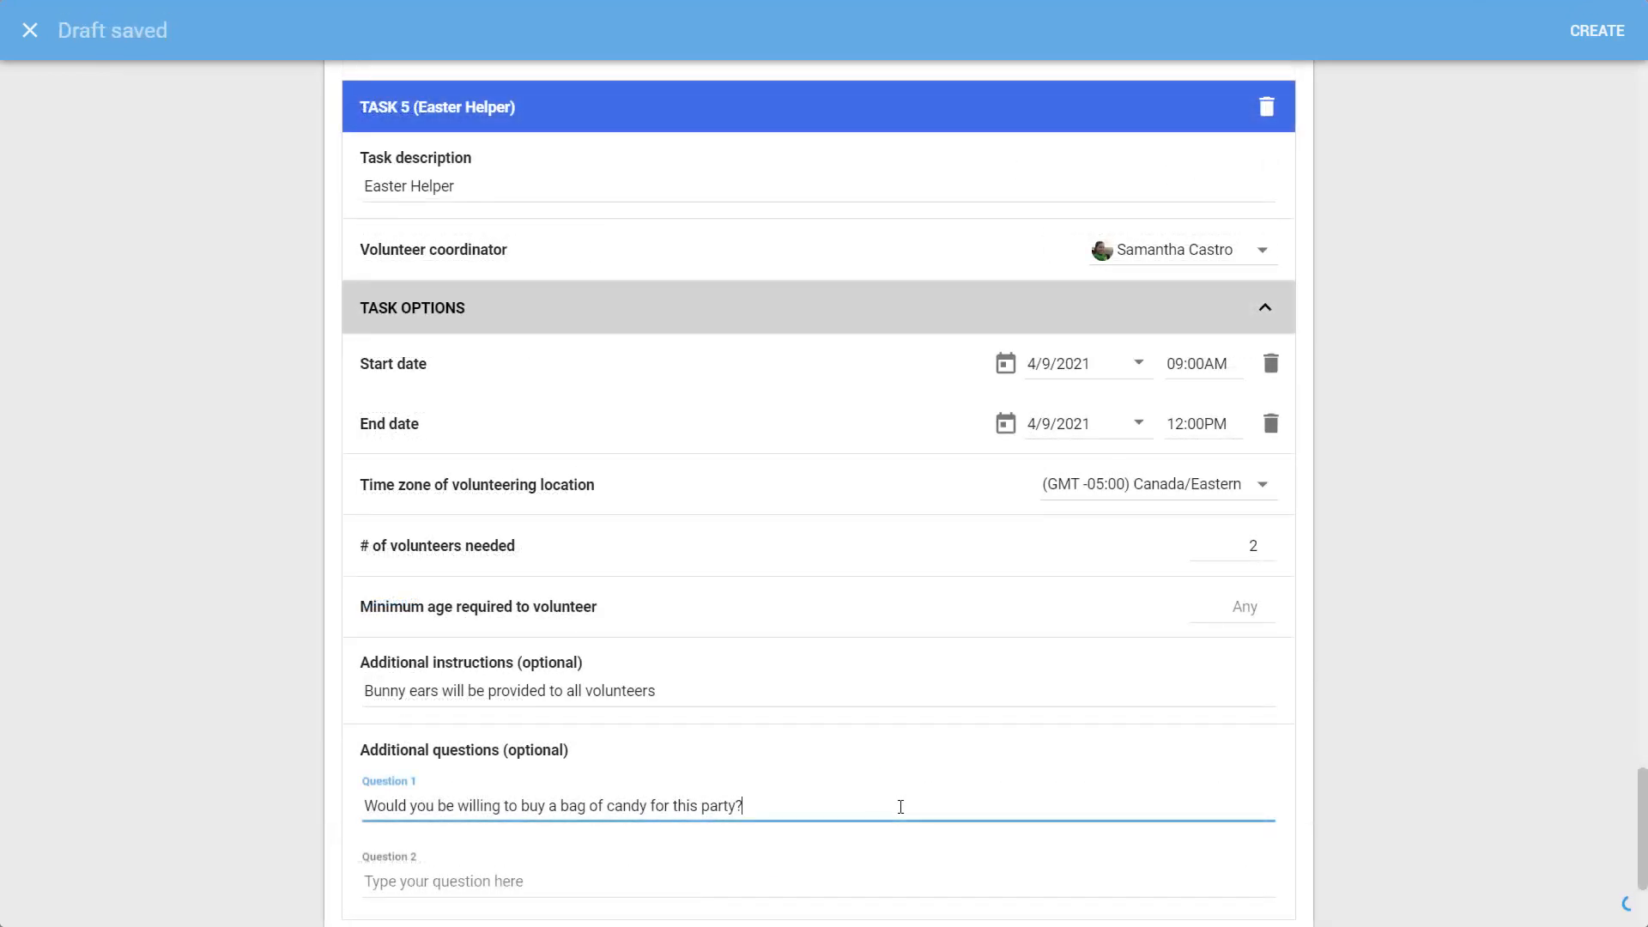
{"action": "left_click_drag", "start_coordinate": [1640, 829], "coordinate": [1644, 104]}
Rename Task 1 to 'Valentines Day Helper', then create, publish and open the post
{"action": "left_click", "coordinate": [626, 268]}
{"action": "type", "text": "Helper"}
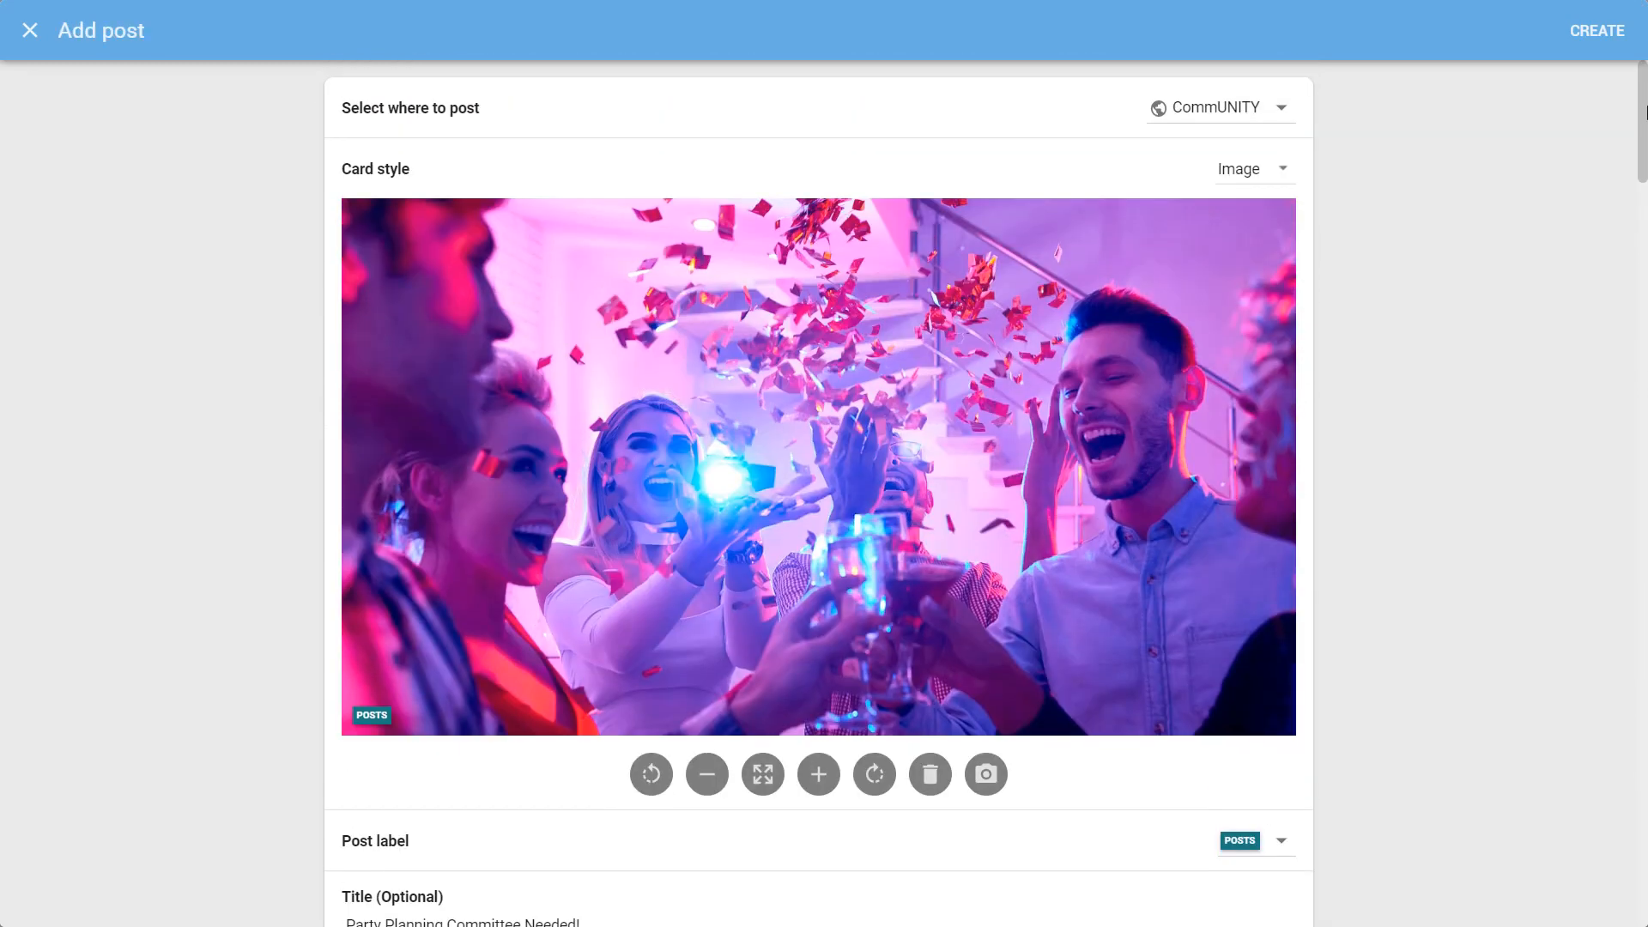
{"action": "left_click", "coordinate": [1598, 32]}
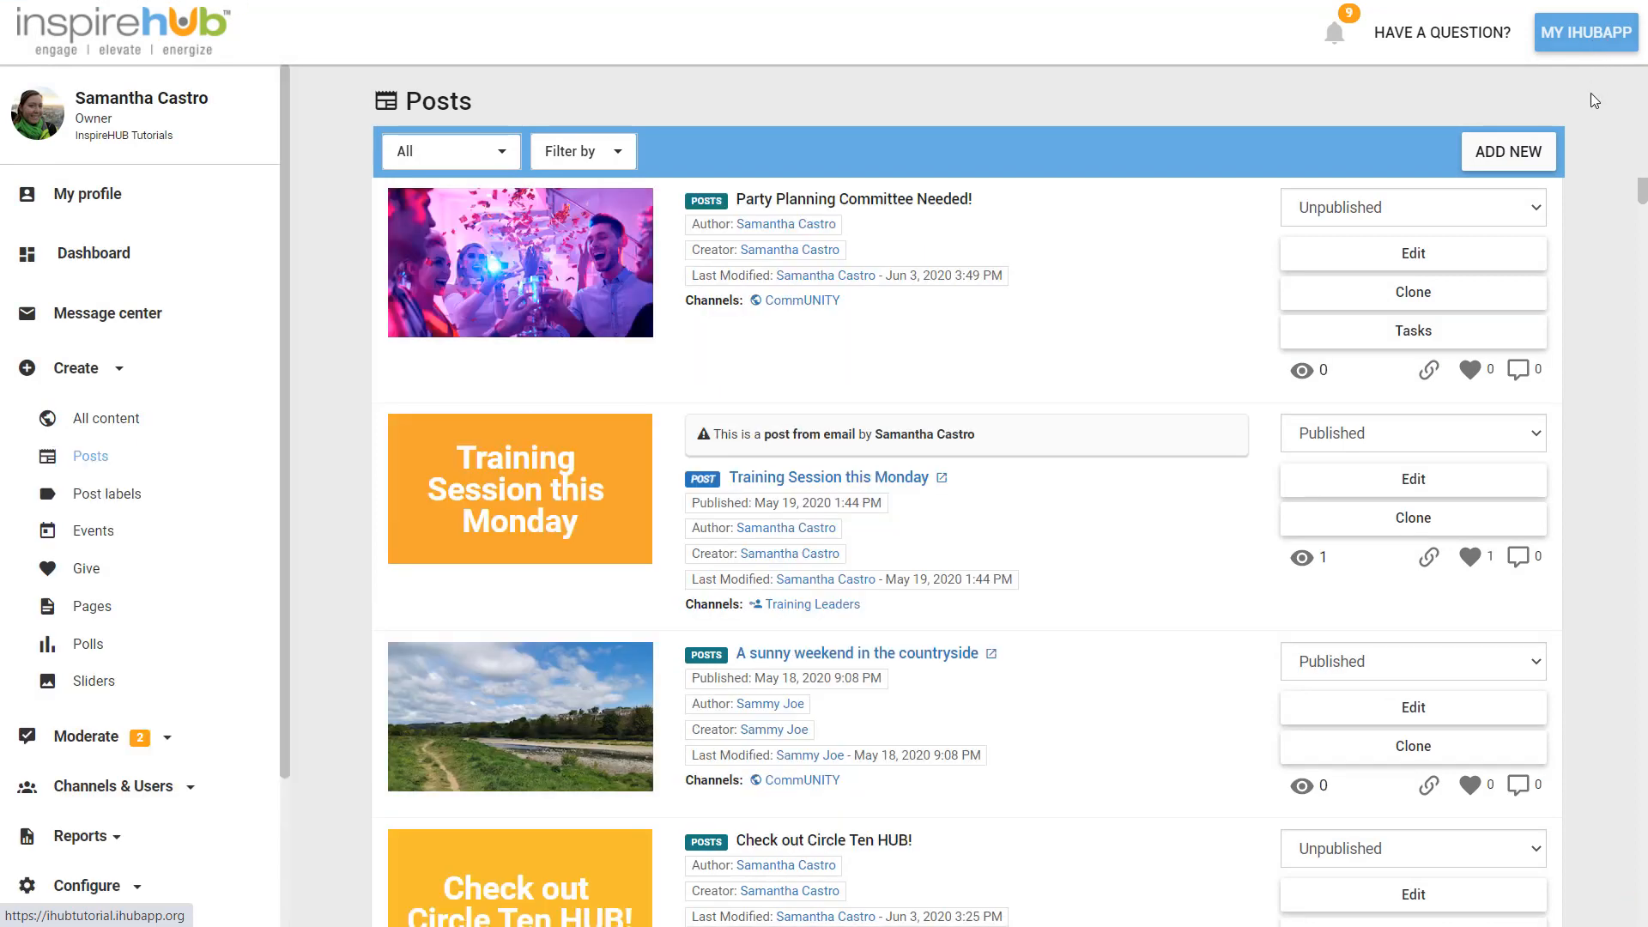
{"action": "left_click", "coordinate": [1528, 208]}
{"action": "left_click", "coordinate": [1501, 236]}
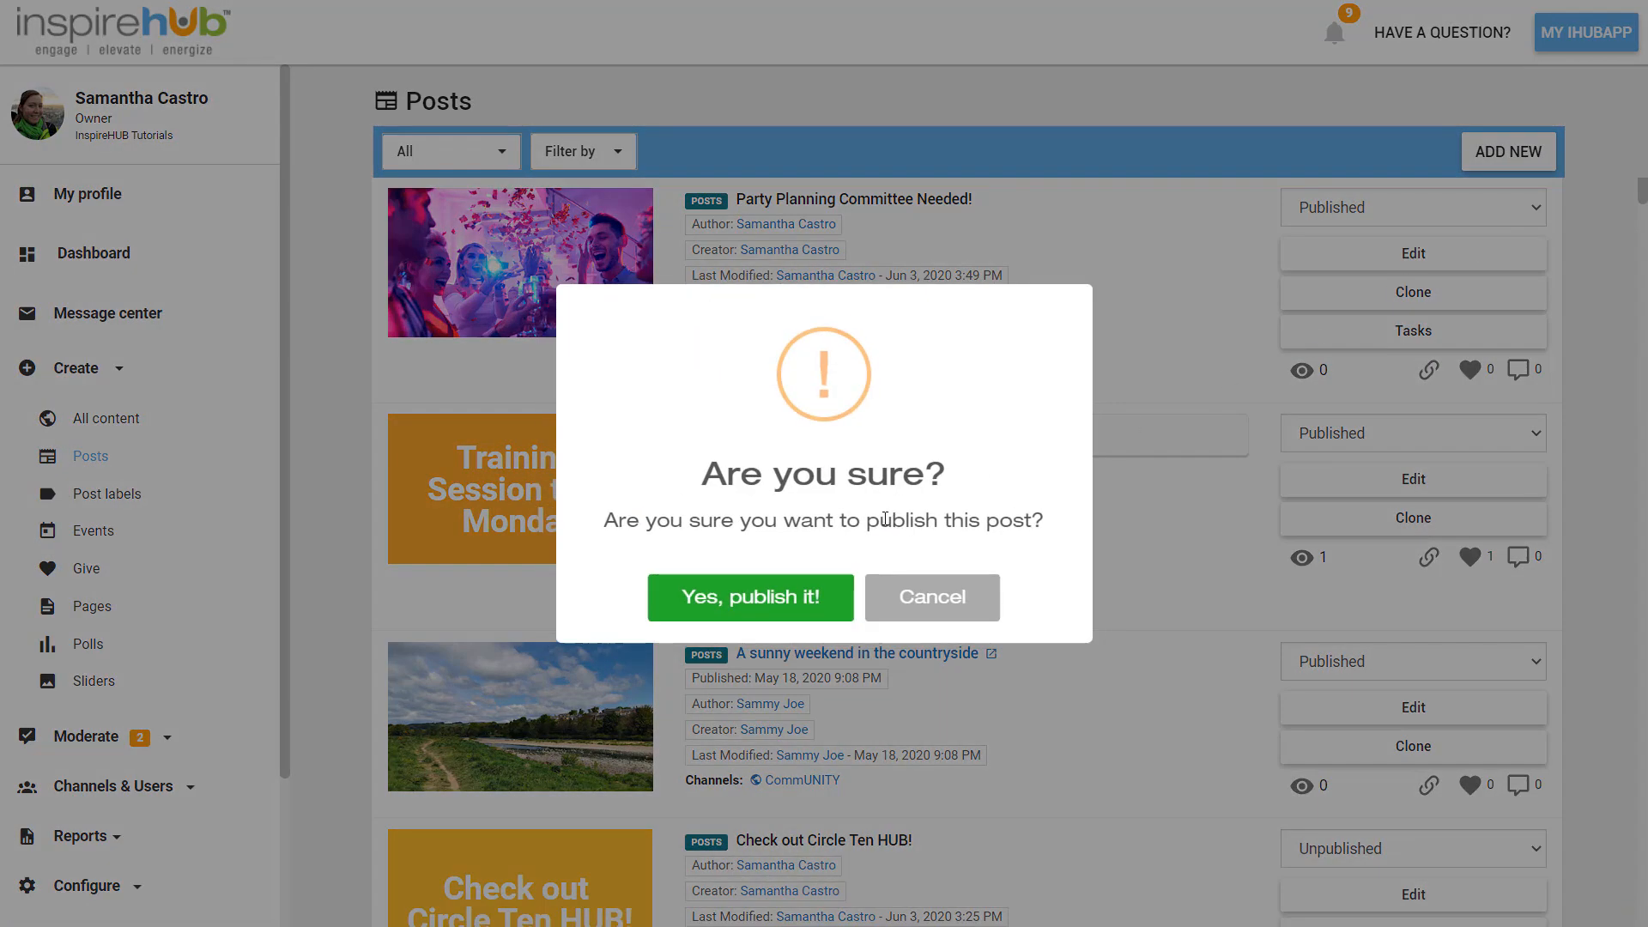
{"action": "left_click", "coordinate": [824, 597]}
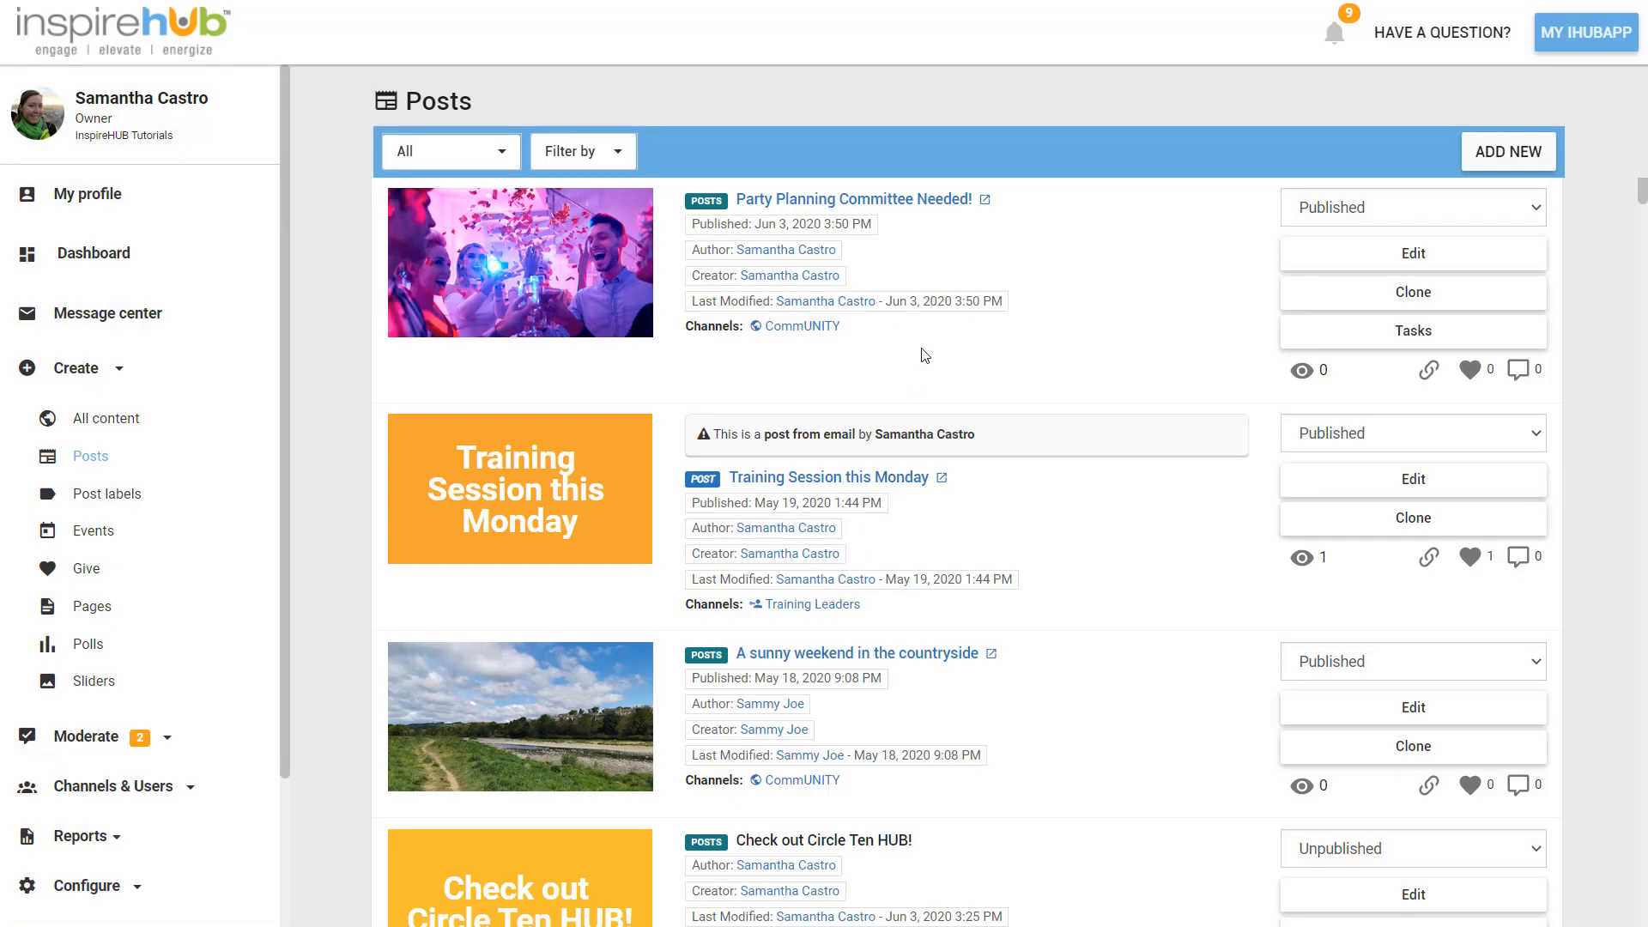
{"action": "left_click", "coordinate": [956, 199]}
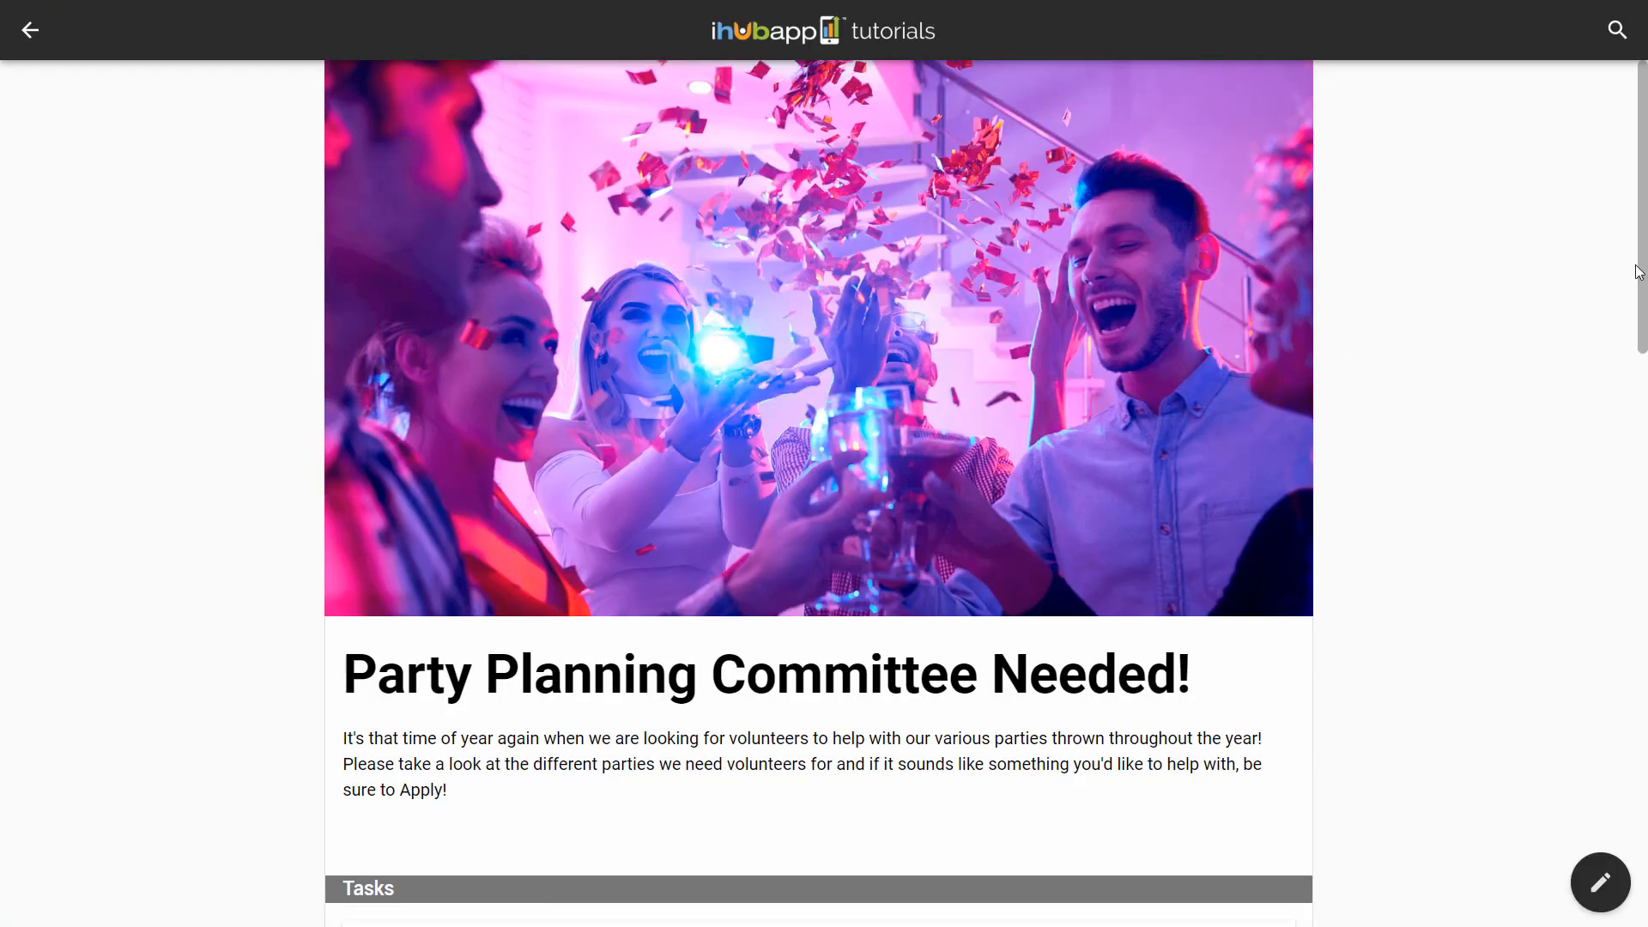
{"action": "left_click_drag", "start_coordinate": [1643, 201], "coordinate": [1642, 400]}
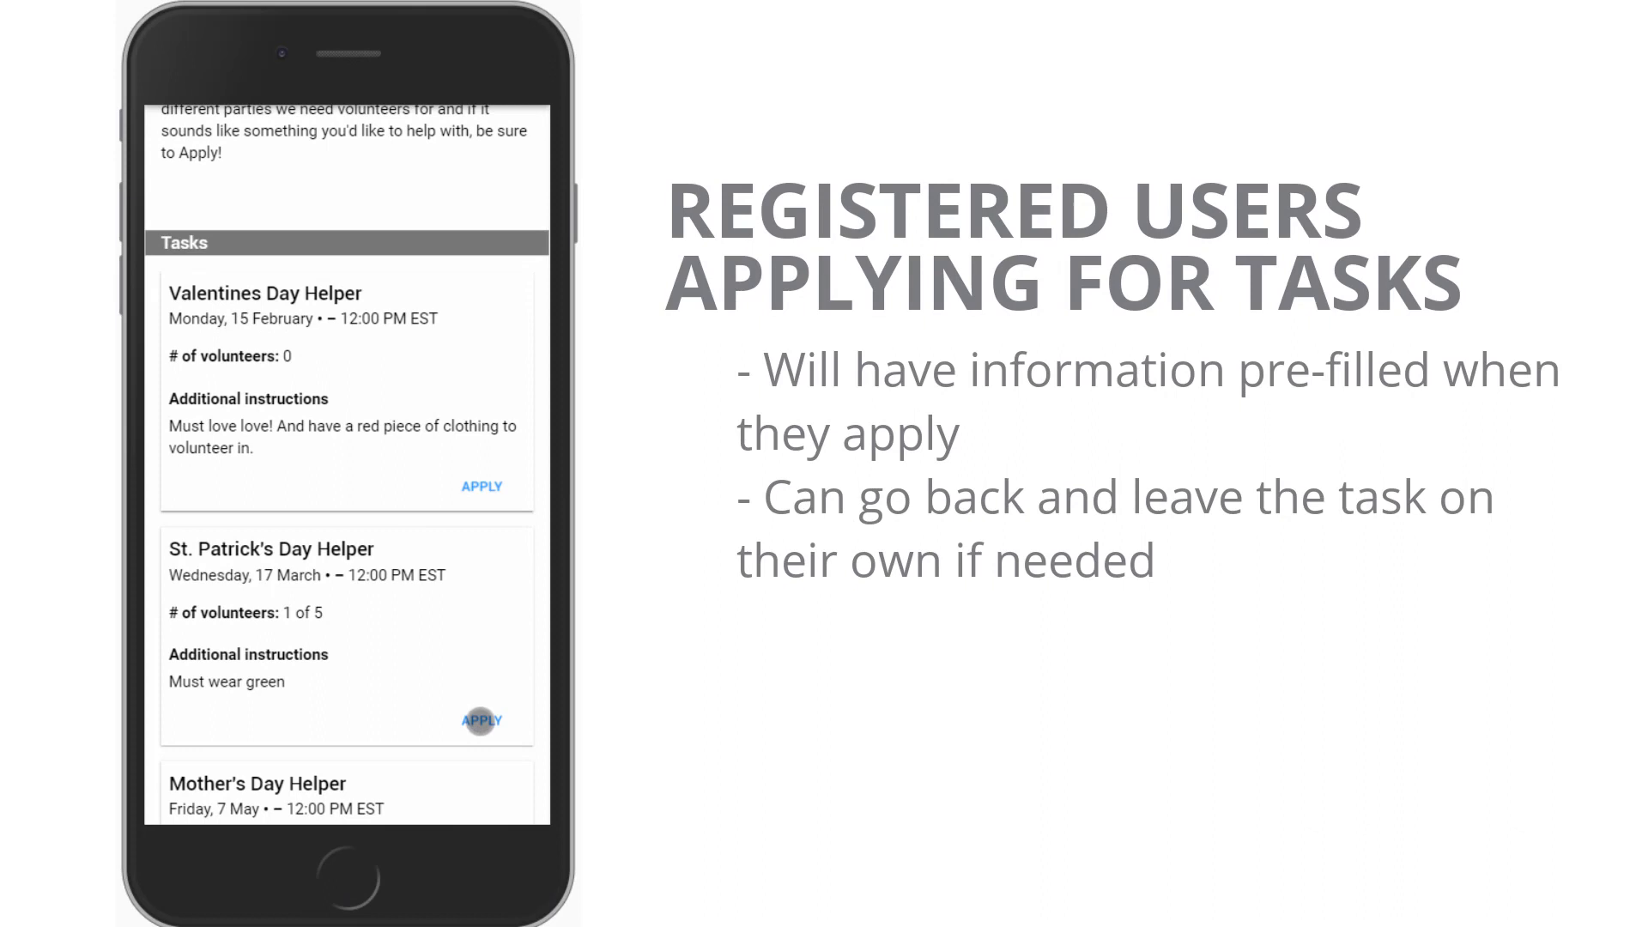
Fill the St. Patrick's Day Helper application with a phone number, size Large and Cookies
{"action": "left_click", "coordinate": [480, 721]}
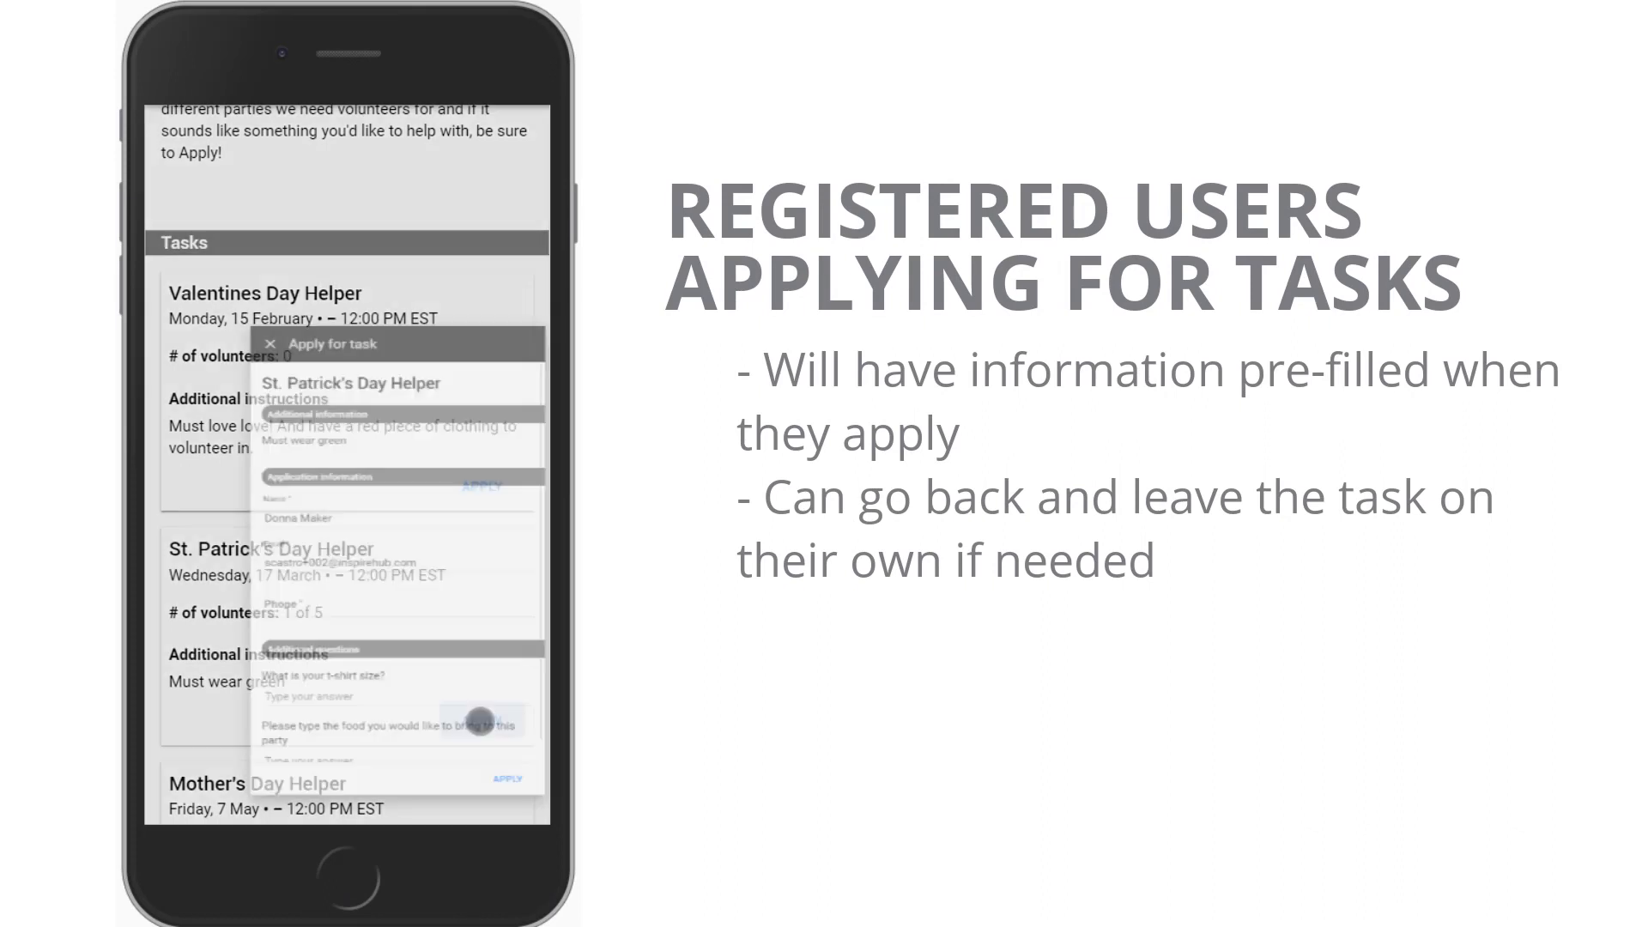
{"action": "left_click", "coordinate": [284, 537]}
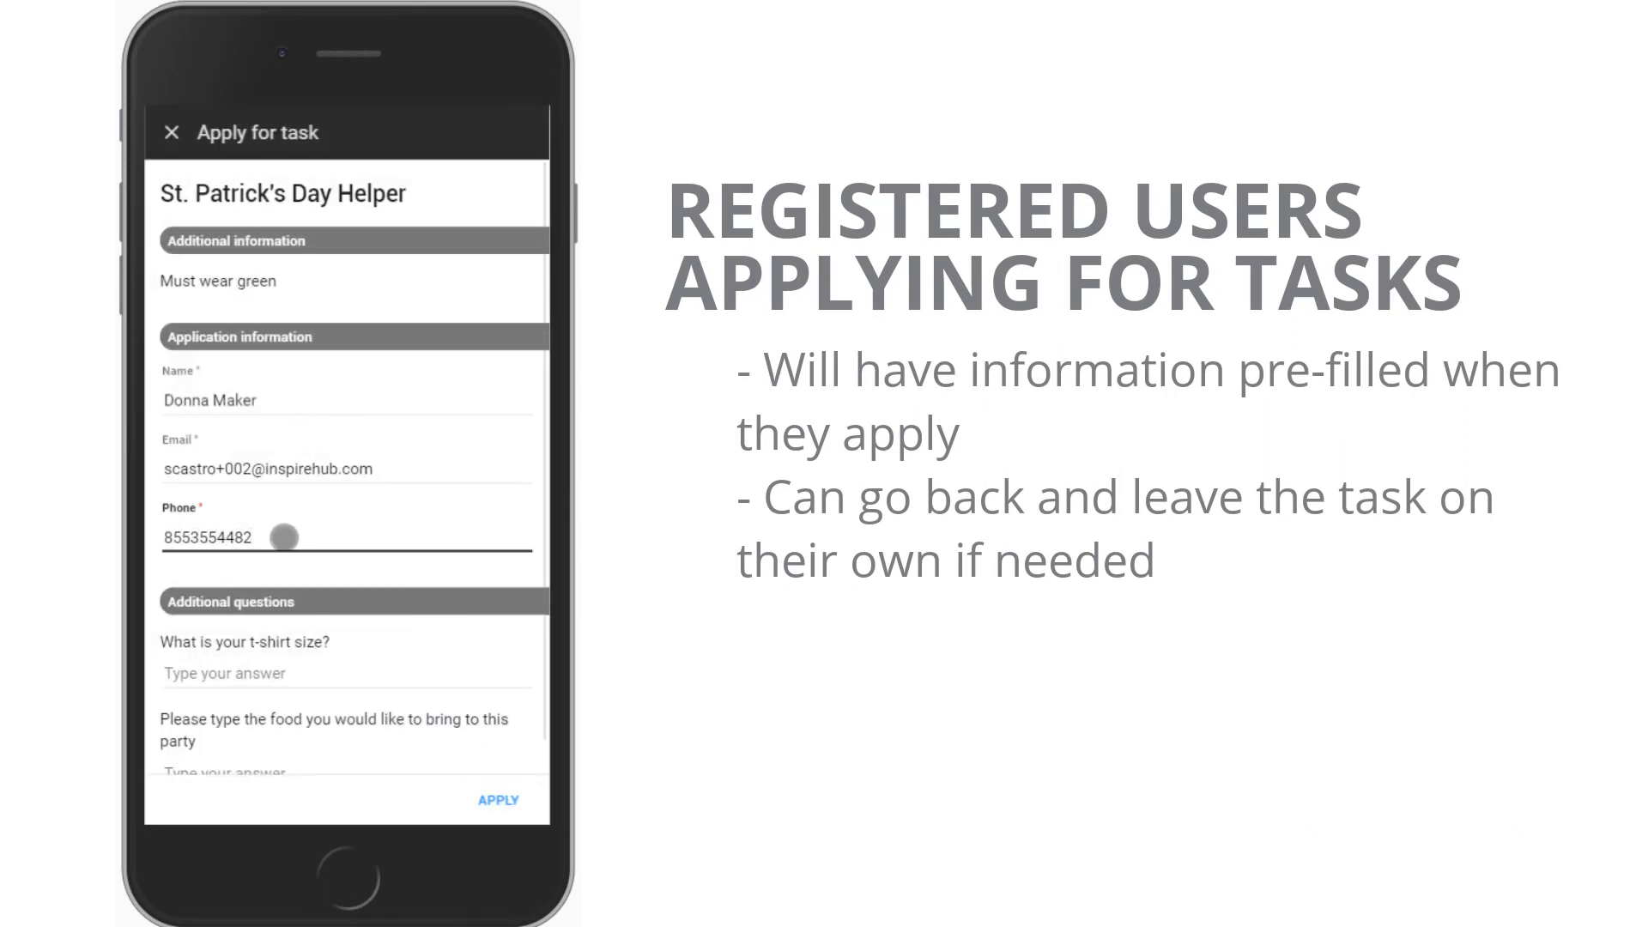
{"action": "scroll", "coordinate": [332, 652], "scroll_direction": "down", "scroll_amount": 1}
{"action": "left_click", "coordinate": [326, 641]}
{"action": "type", "text": "Large"}
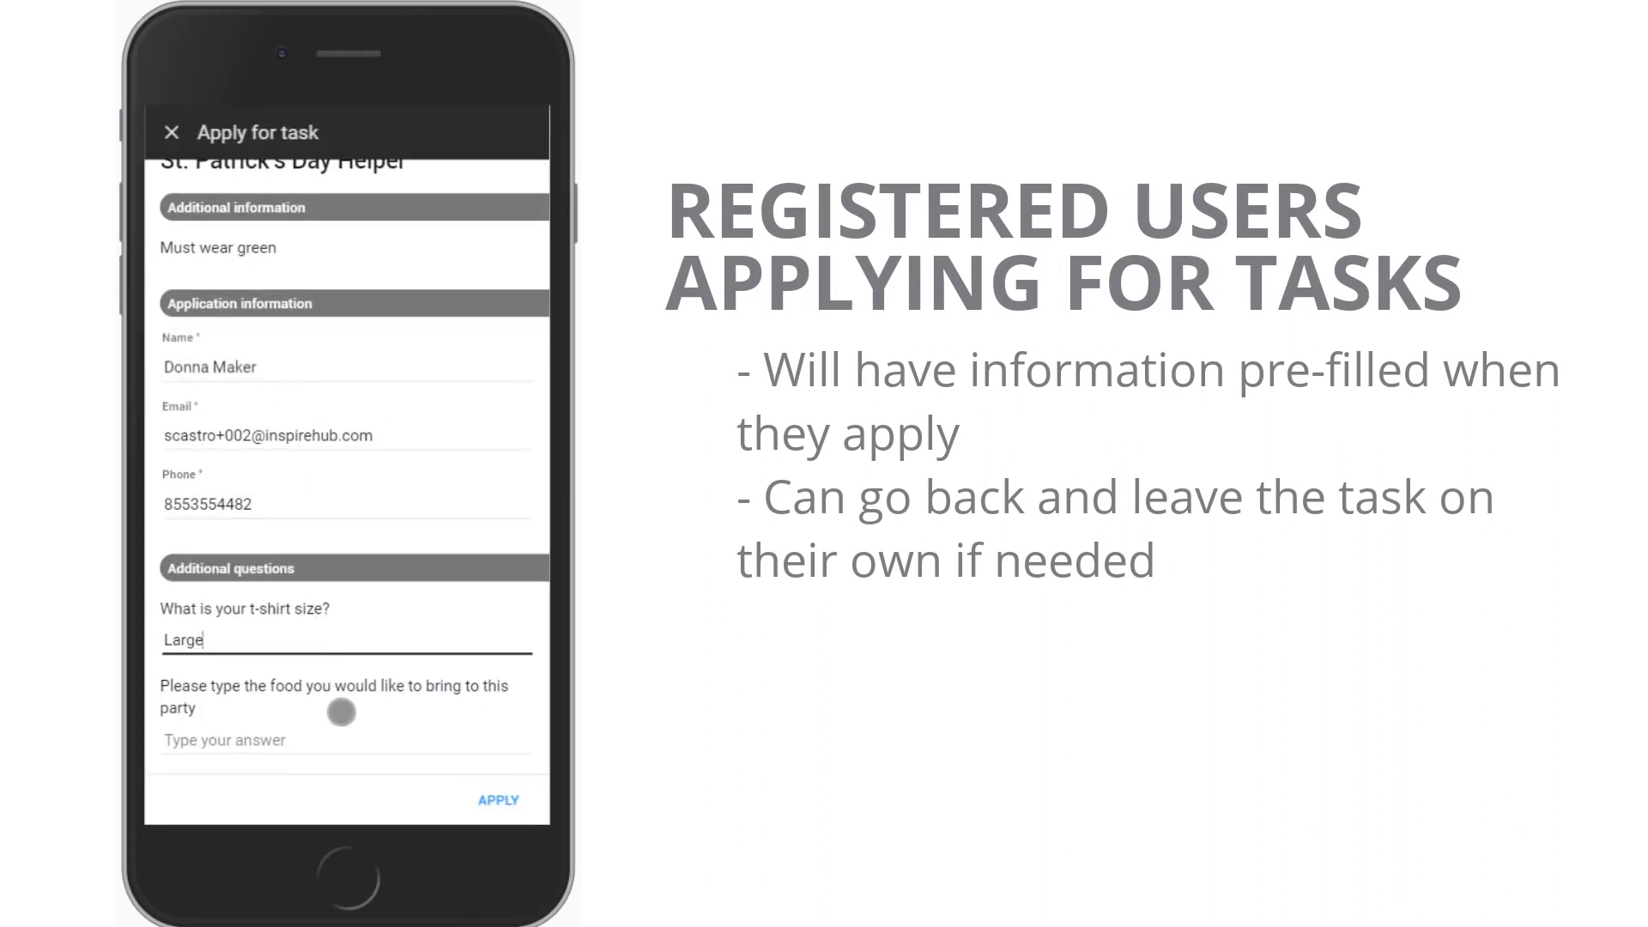
{"action": "left_click", "coordinate": [337, 741]}
{"action": "type", "text": "Cookies"}
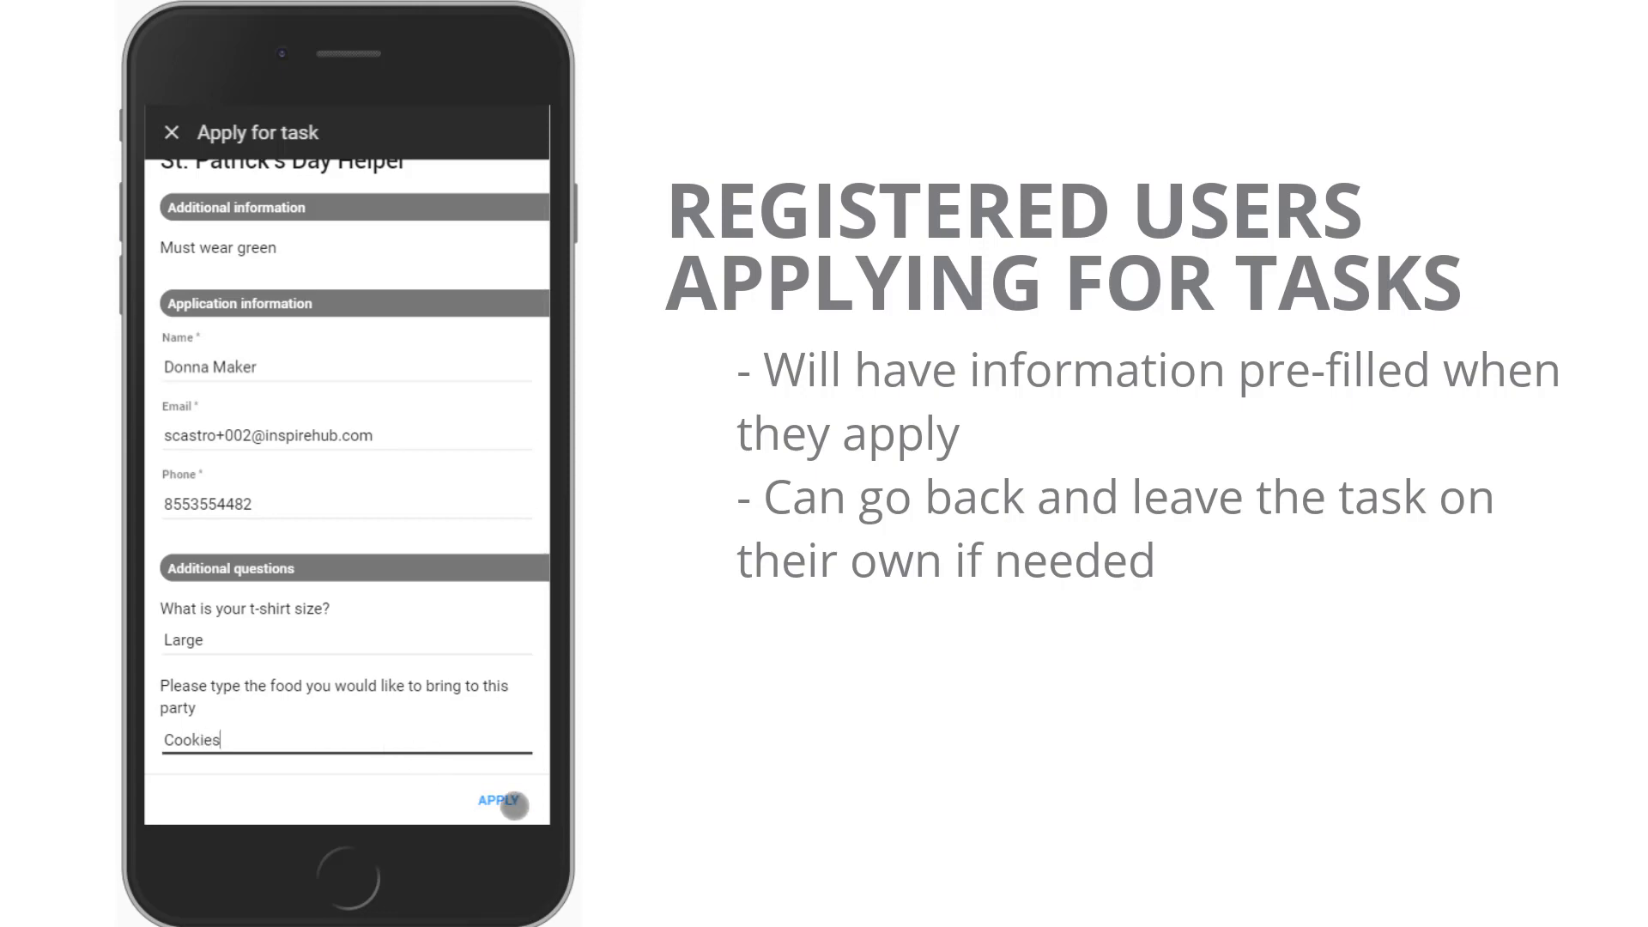
Submit the application, then leave the task and remove the registration
{"action": "left_click", "coordinate": [513, 802]}
{"action": "left_click", "coordinate": [514, 802]}
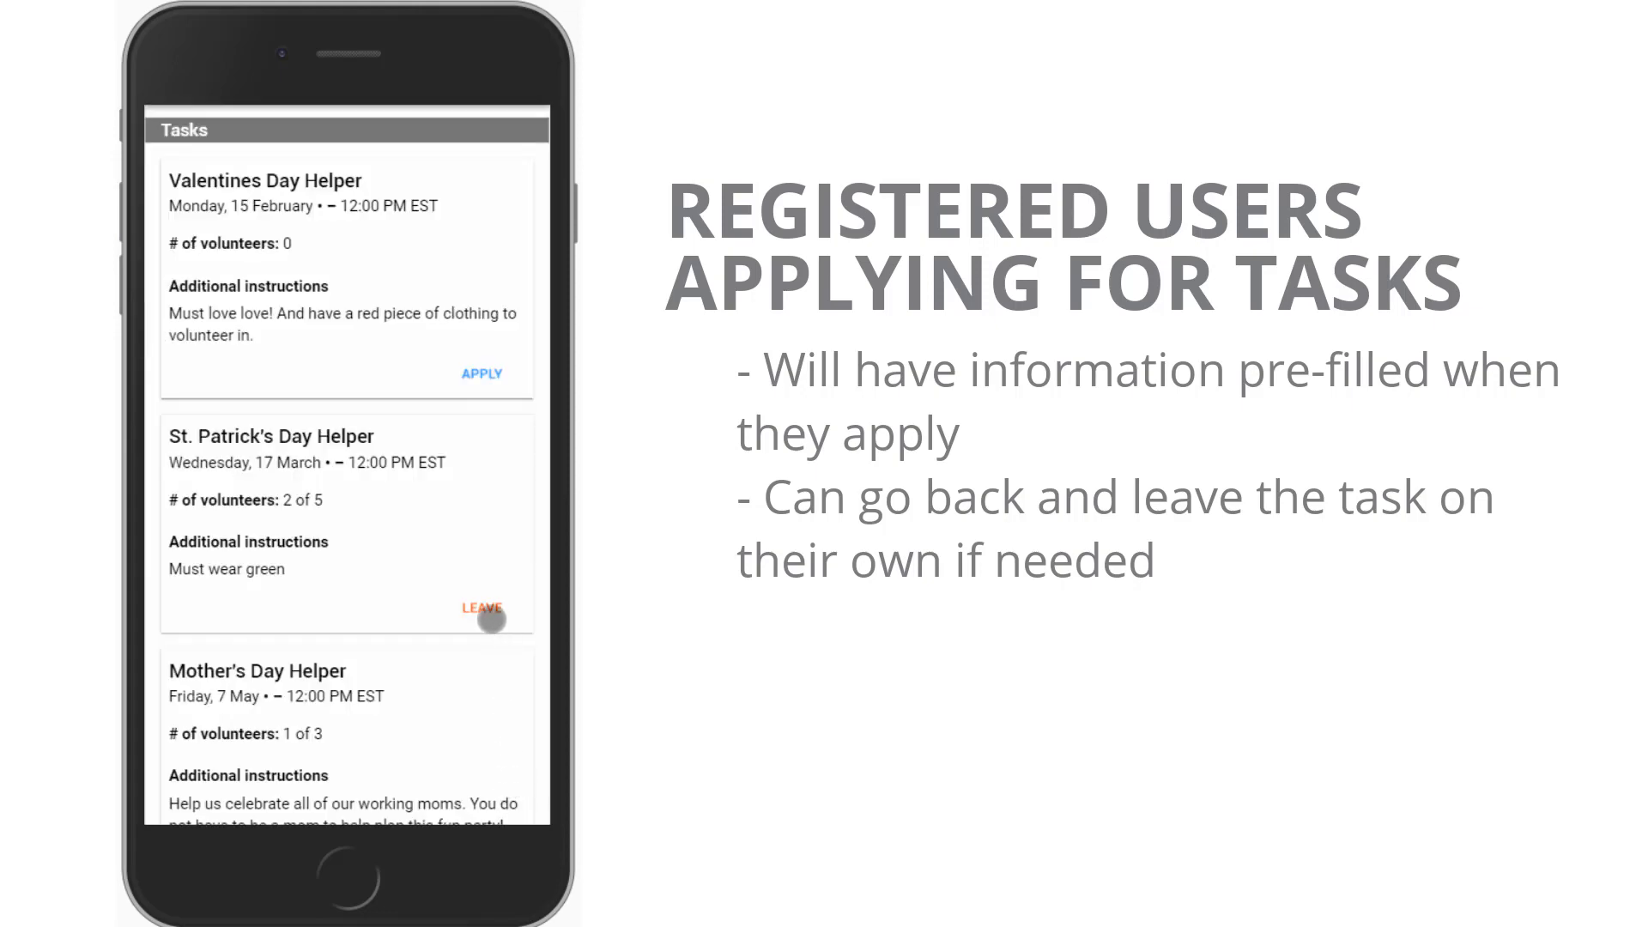
{"action": "left_click", "coordinate": [488, 613]}
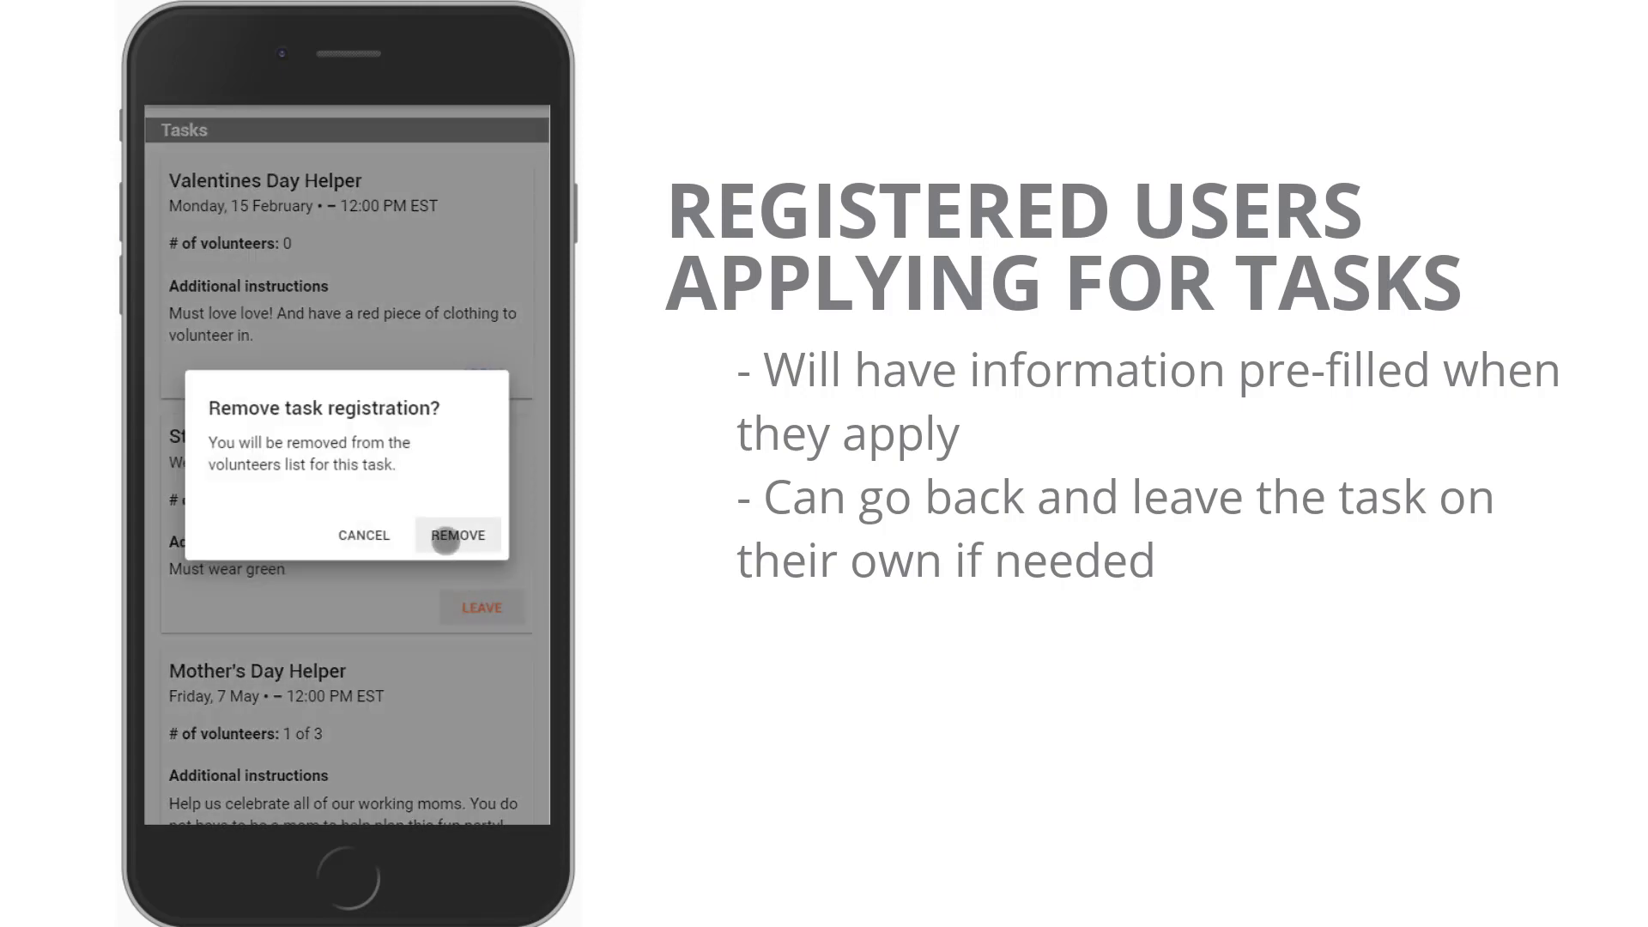
{"action": "left_click", "coordinate": [450, 539]}
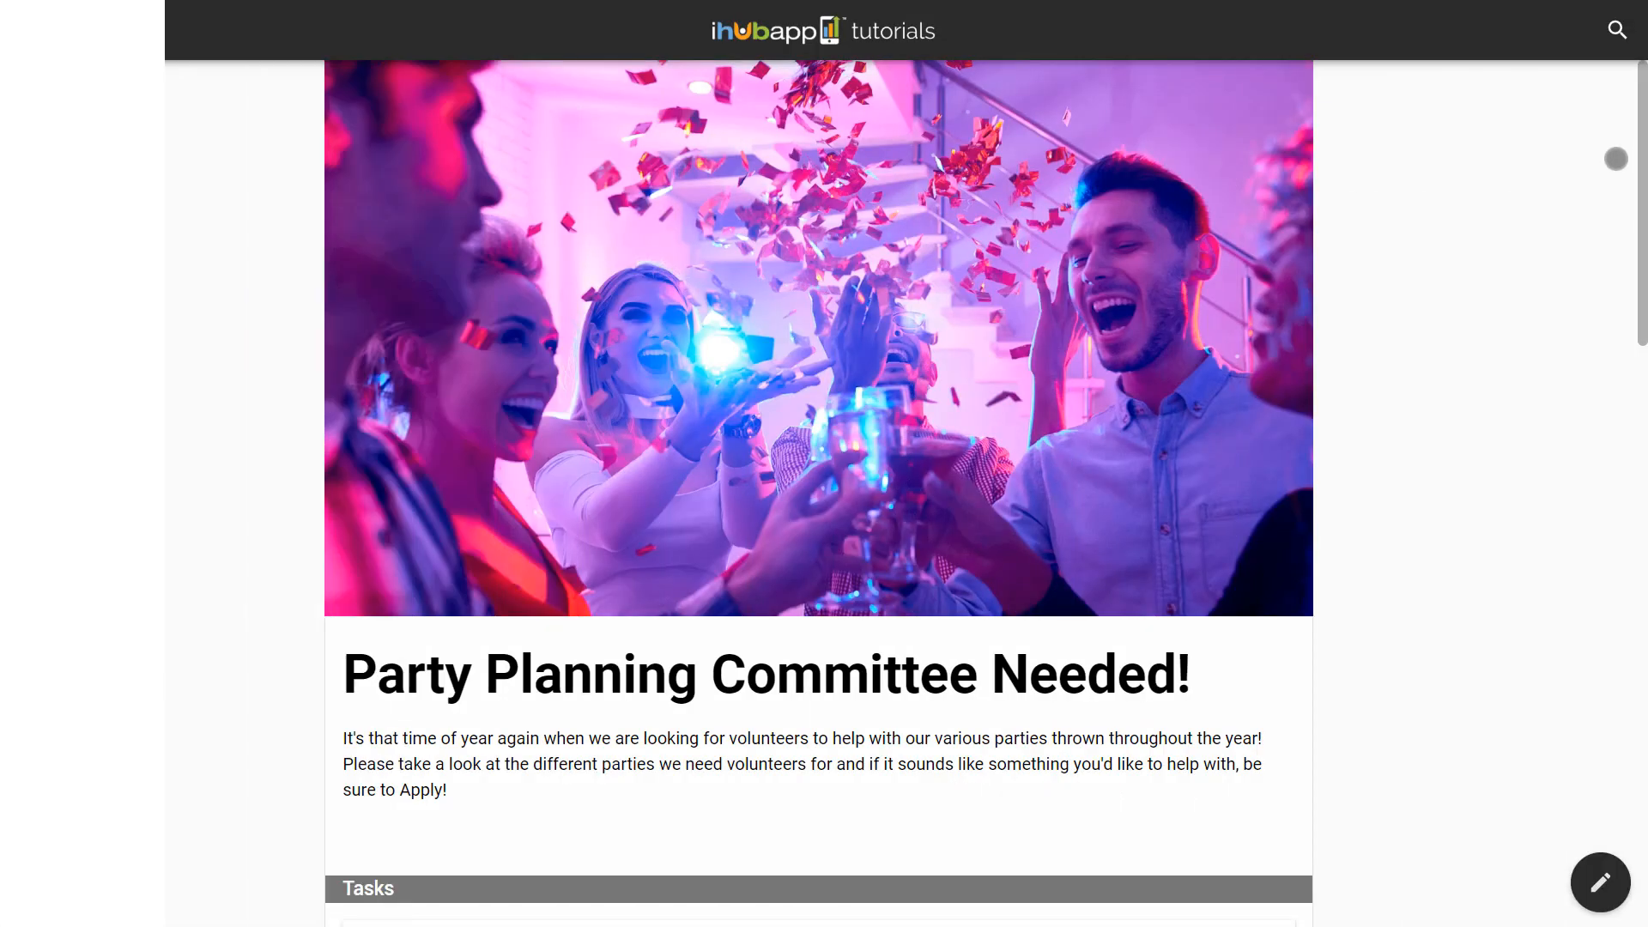
Scroll to the Tasks list and open the Valentines Day Helper volunteers
{"action": "left_click_drag", "start_coordinate": [1640, 182], "coordinate": [1642, 438]}
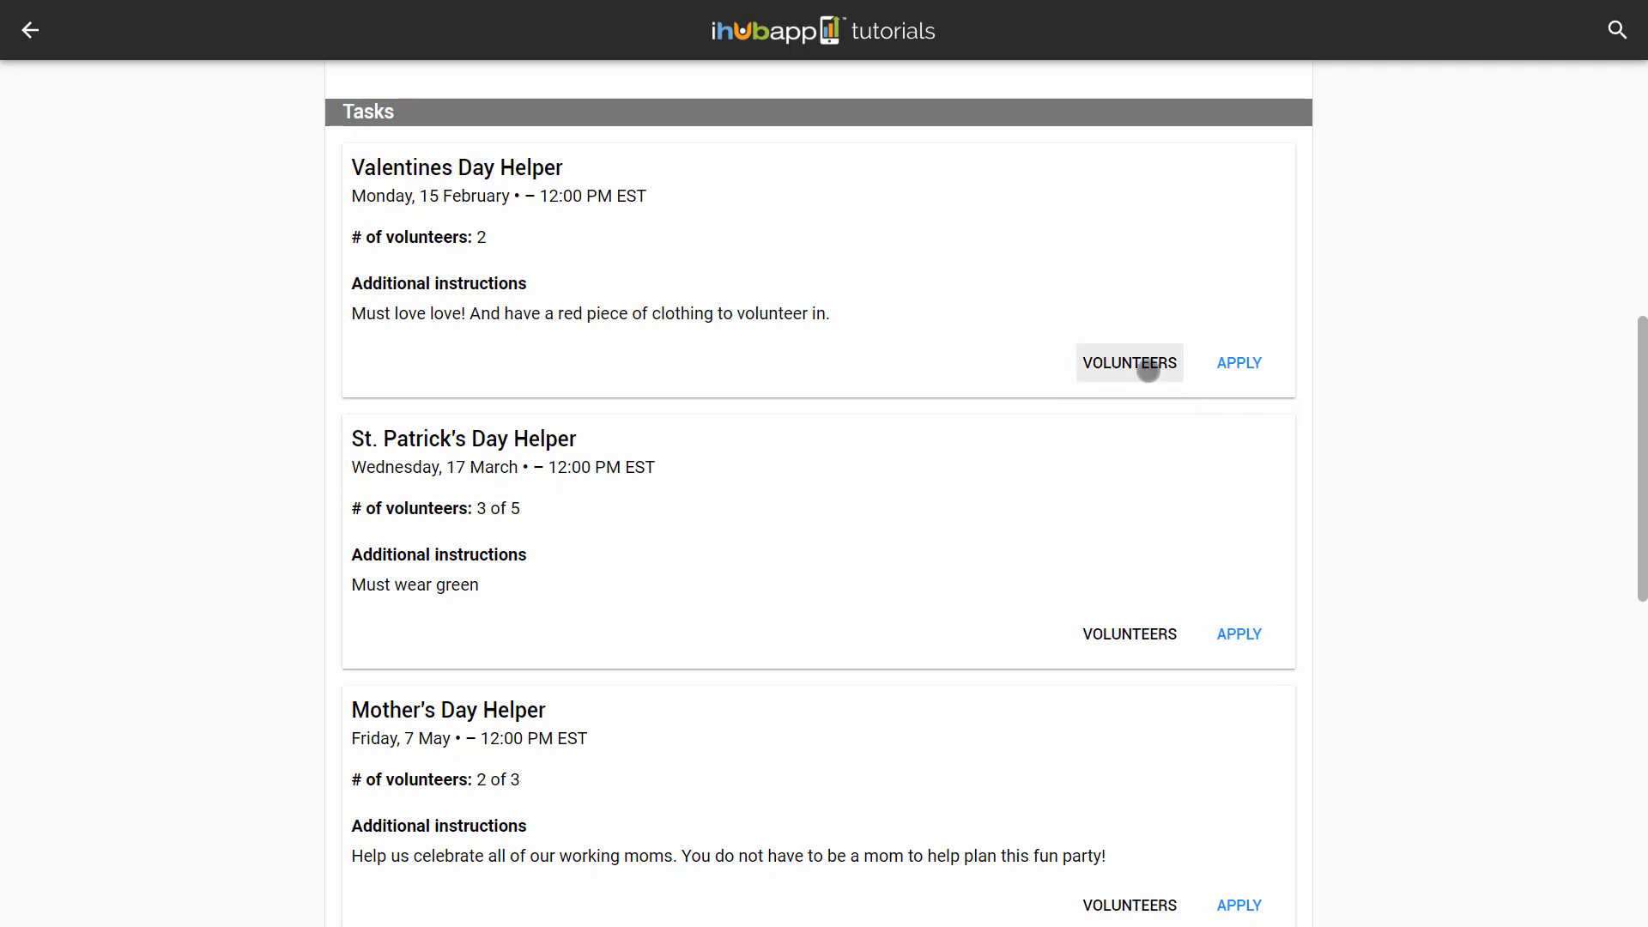
{"action": "left_click", "coordinate": [1149, 369]}
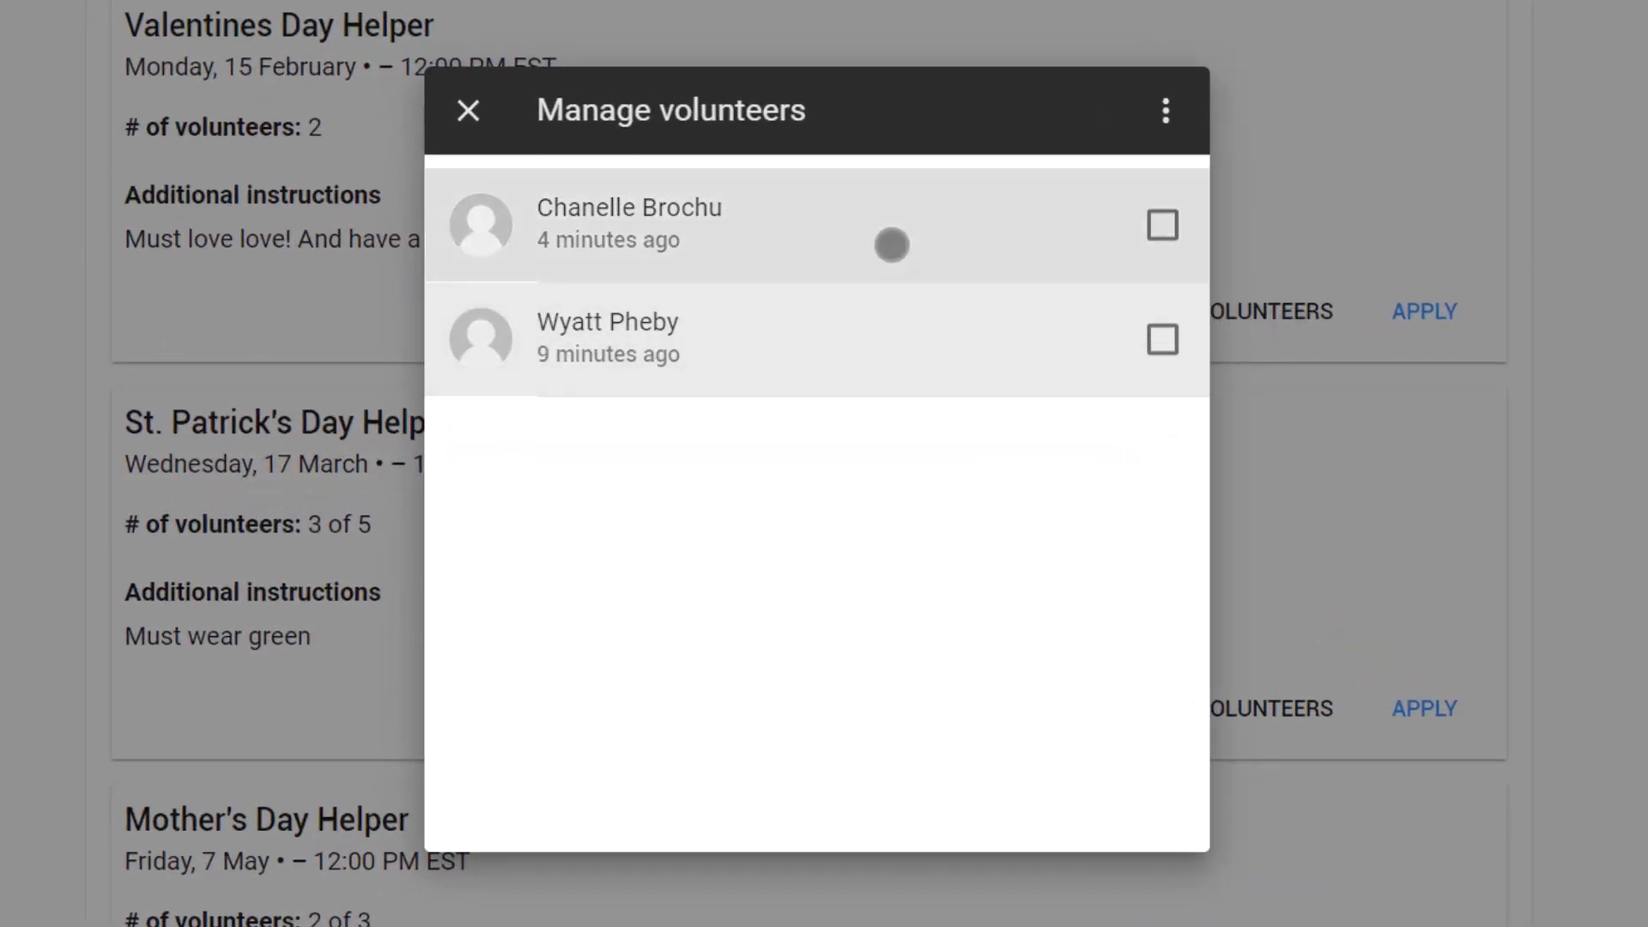
Review a volunteer's details, then select both volunteers and export them to ihubtutorial_20200603_111120.csv
{"action": "left_click", "coordinate": [809, 220]}
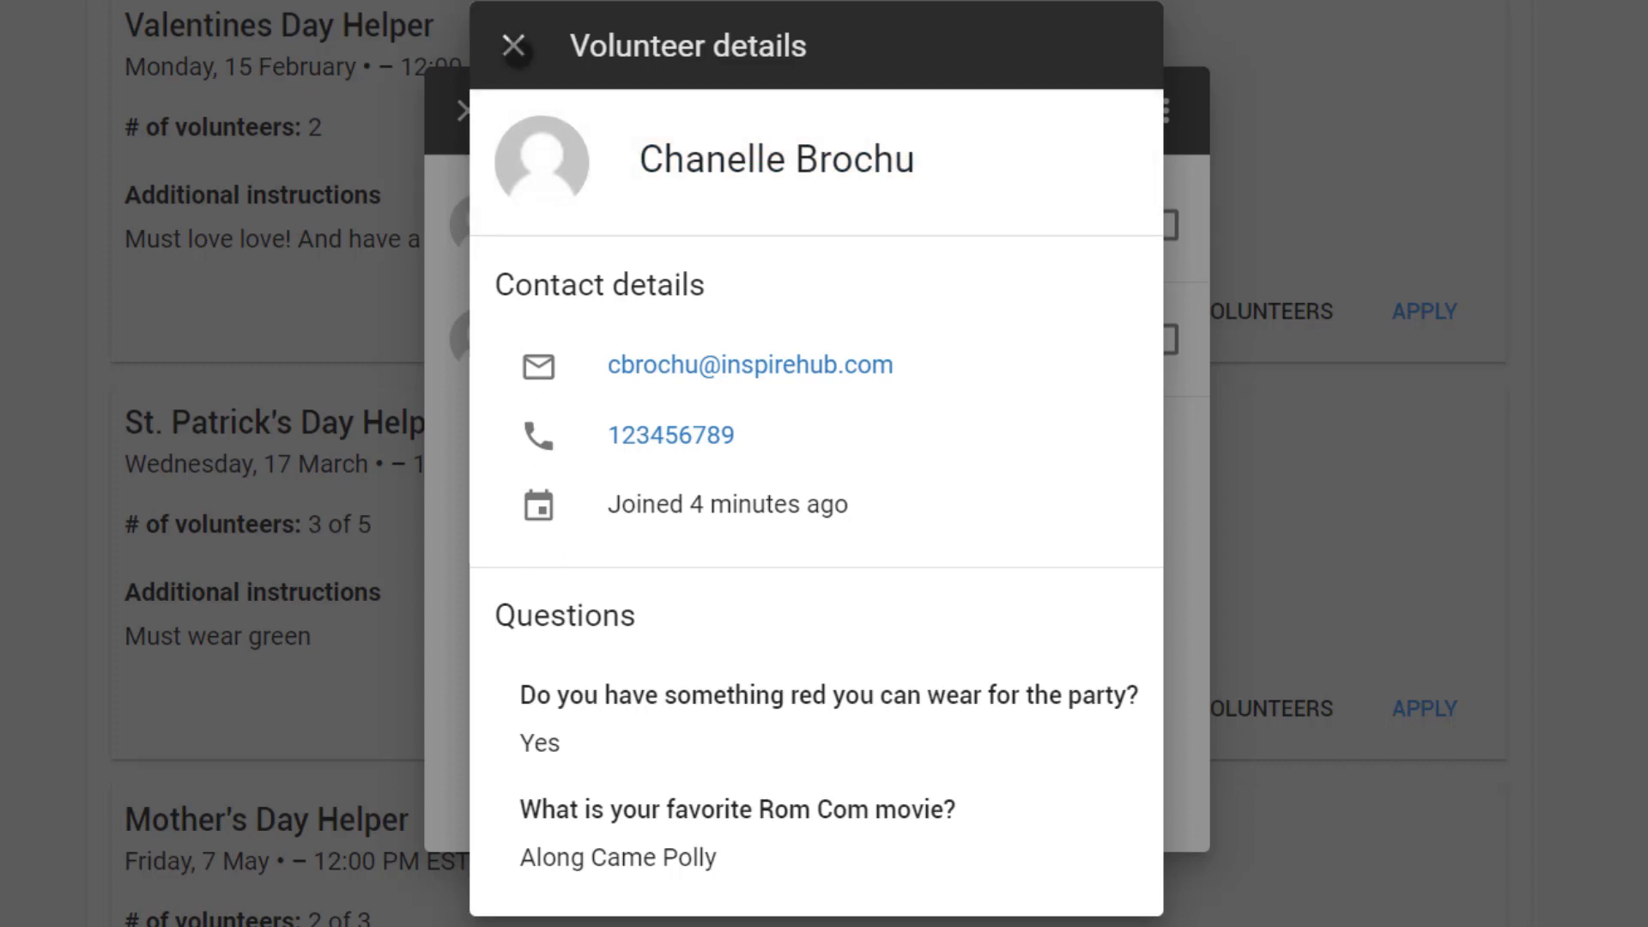
{"action": "left_click", "coordinate": [513, 46]}
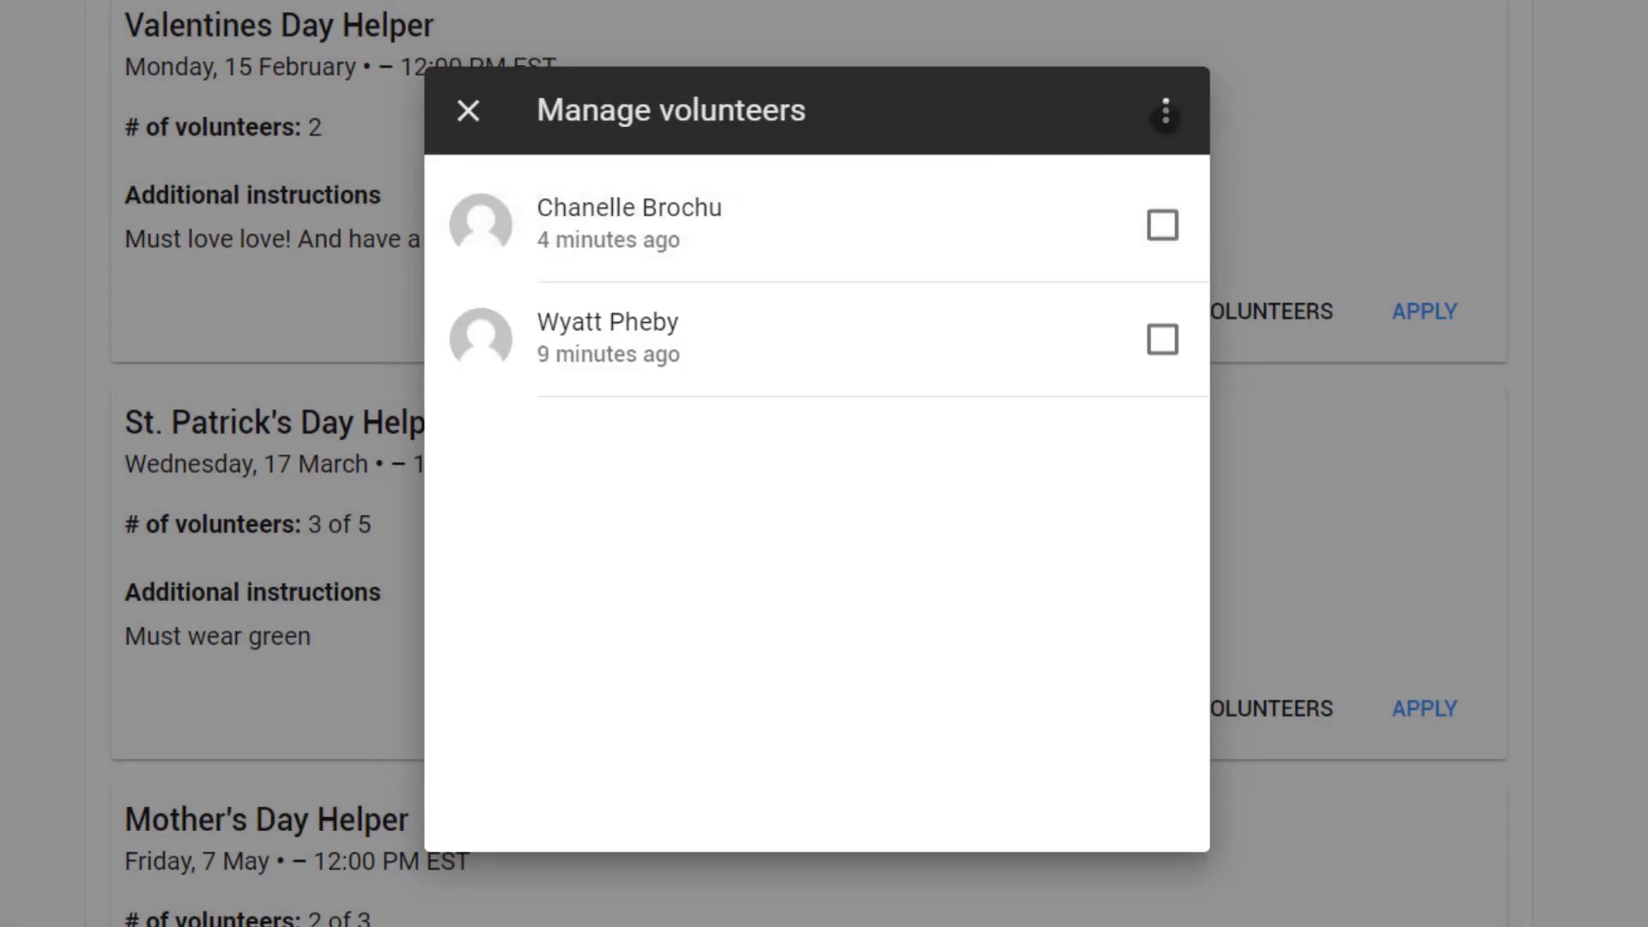
{"action": "left_click", "coordinate": [1168, 112]}
{"action": "left_click", "coordinate": [1125, 129]}
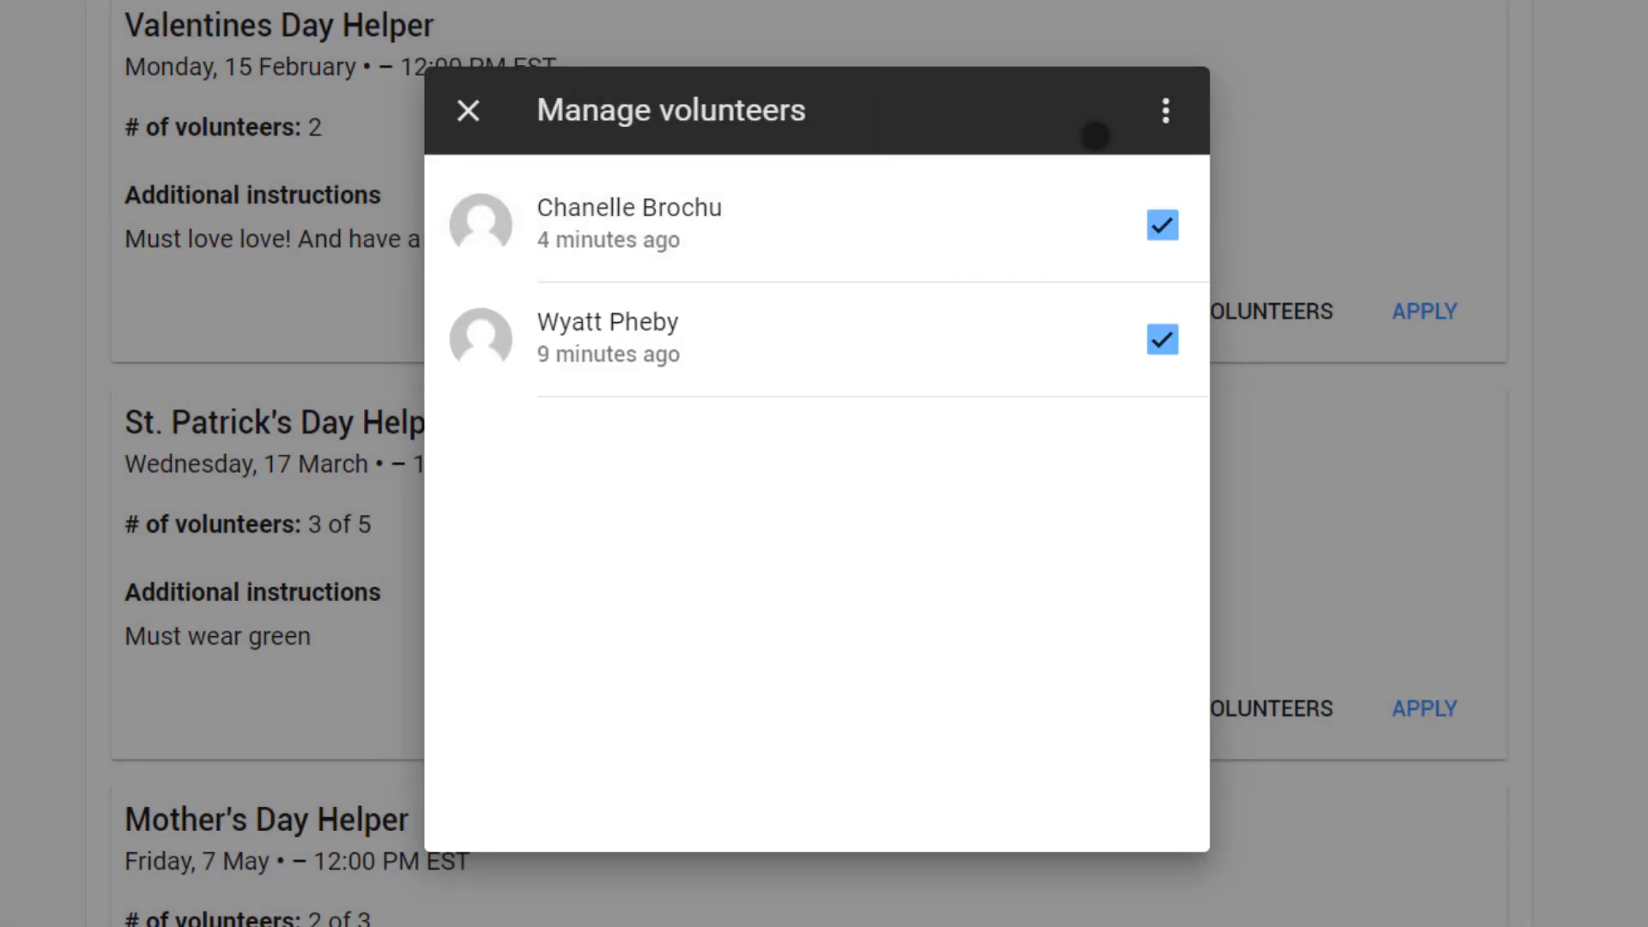
{"action": "left_click", "coordinate": [1168, 113]}
{"action": "left_click", "coordinate": [1106, 192]}
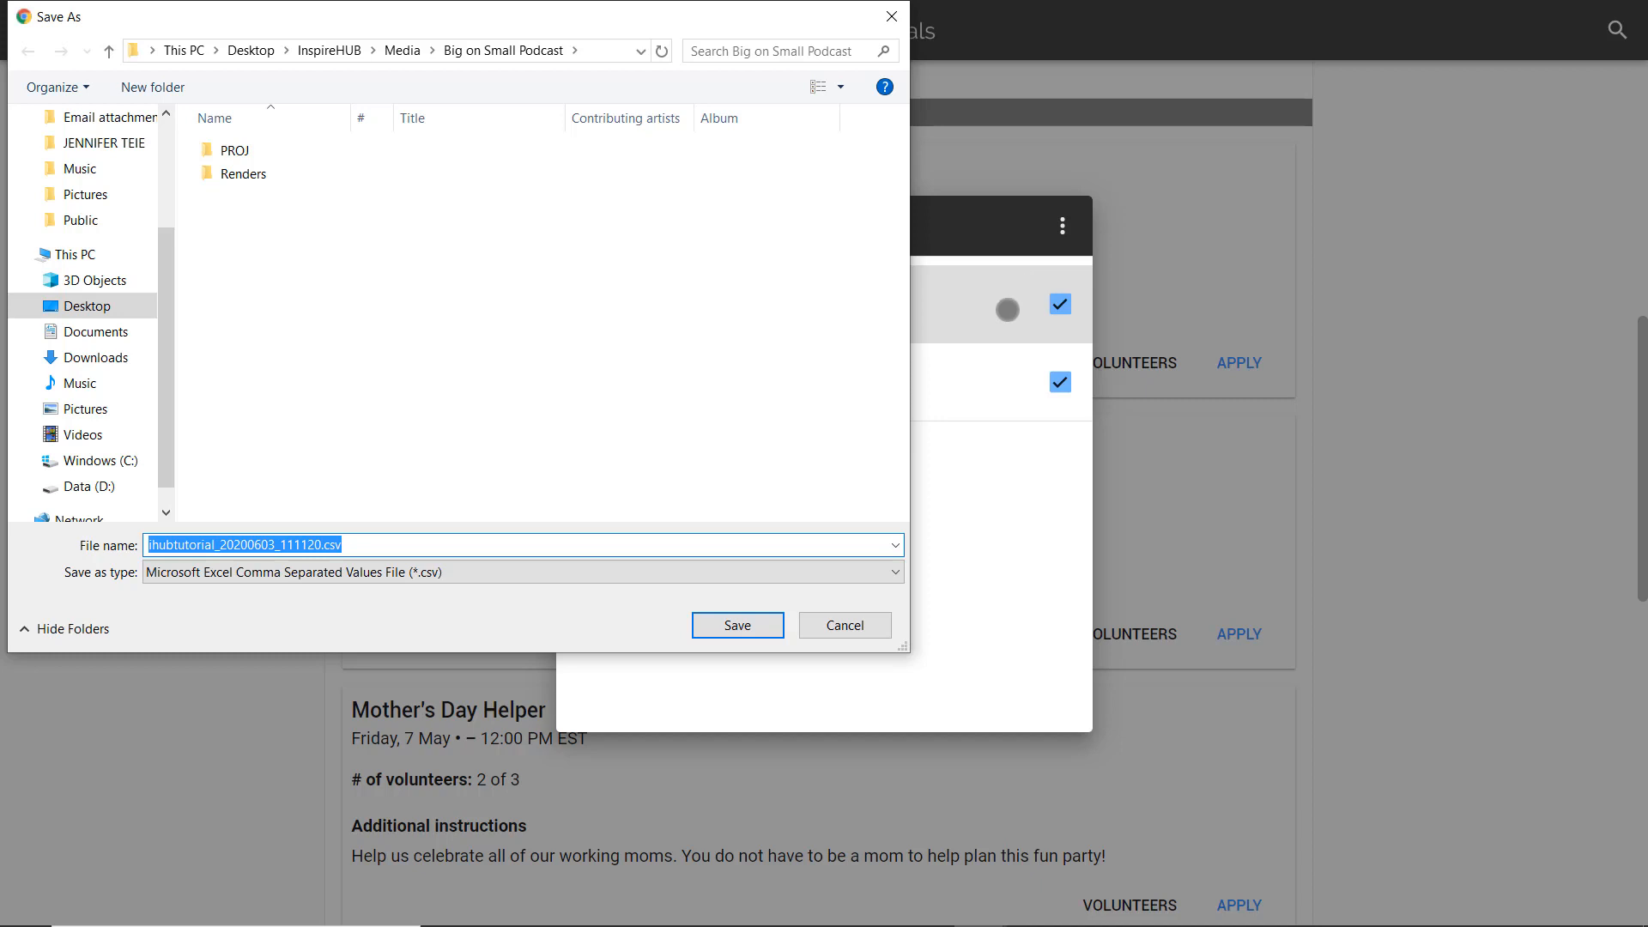
Cancel the export and remove the second volunteer, leaving Valentines Day Helper with 1 volunteer
{"action": "left_click", "coordinate": [874, 621]}
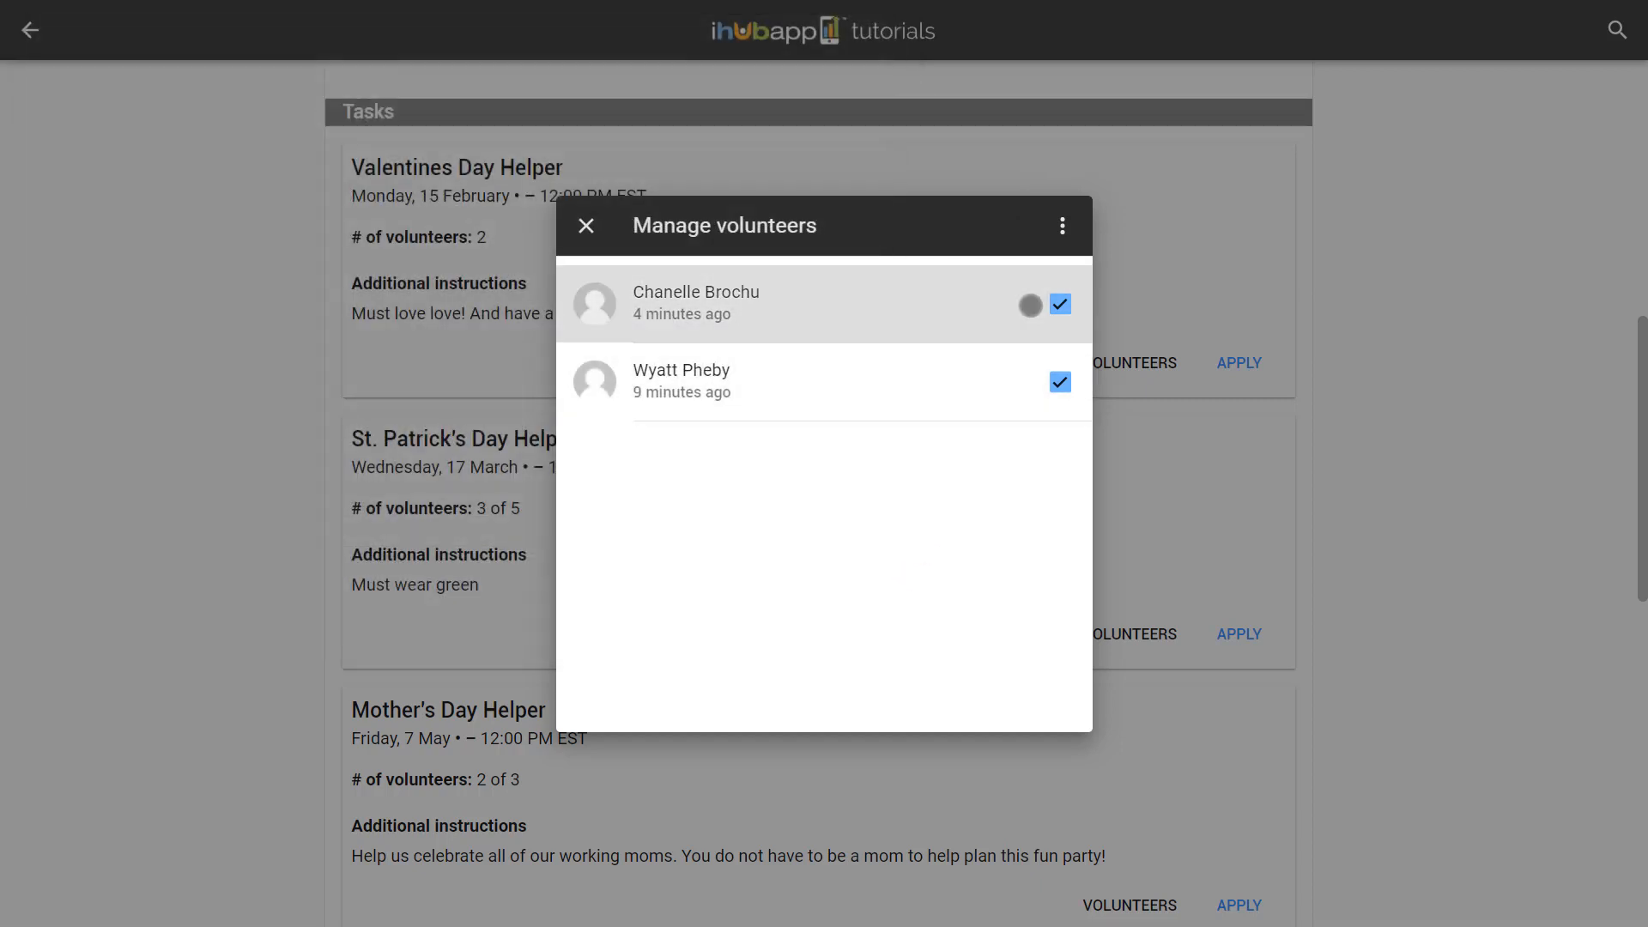
{"action": "left_click", "coordinate": [1060, 304]}
{"action": "left_click", "coordinate": [1061, 380]}
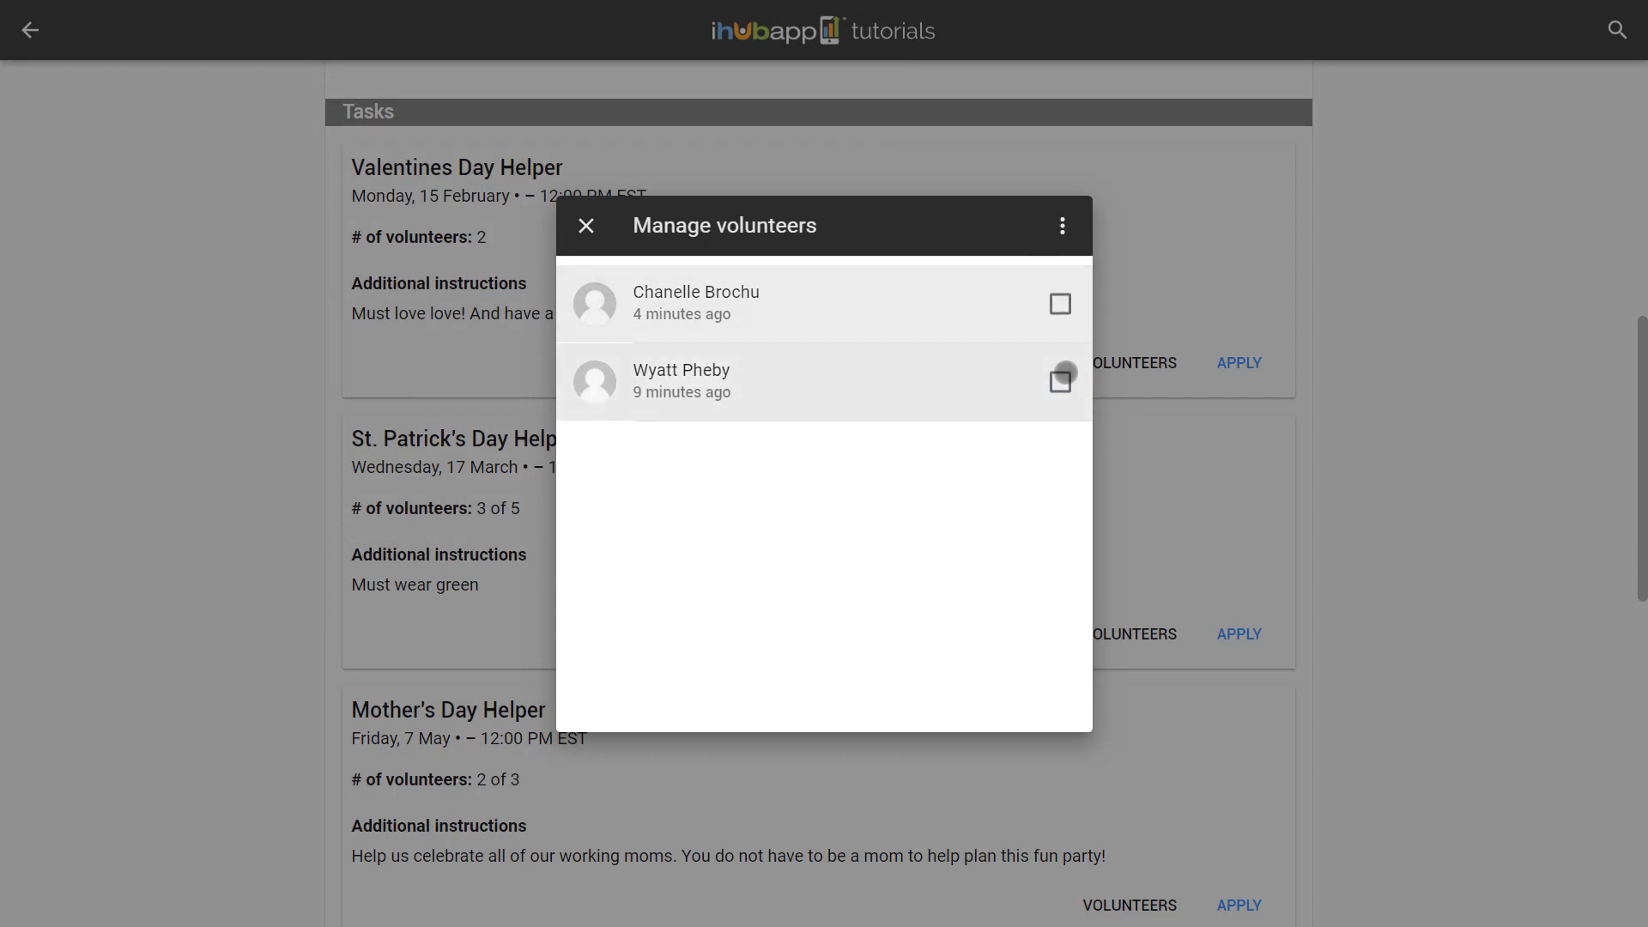
{"action": "left_click", "coordinate": [1060, 382]}
{"action": "left_click", "coordinate": [1063, 228]}
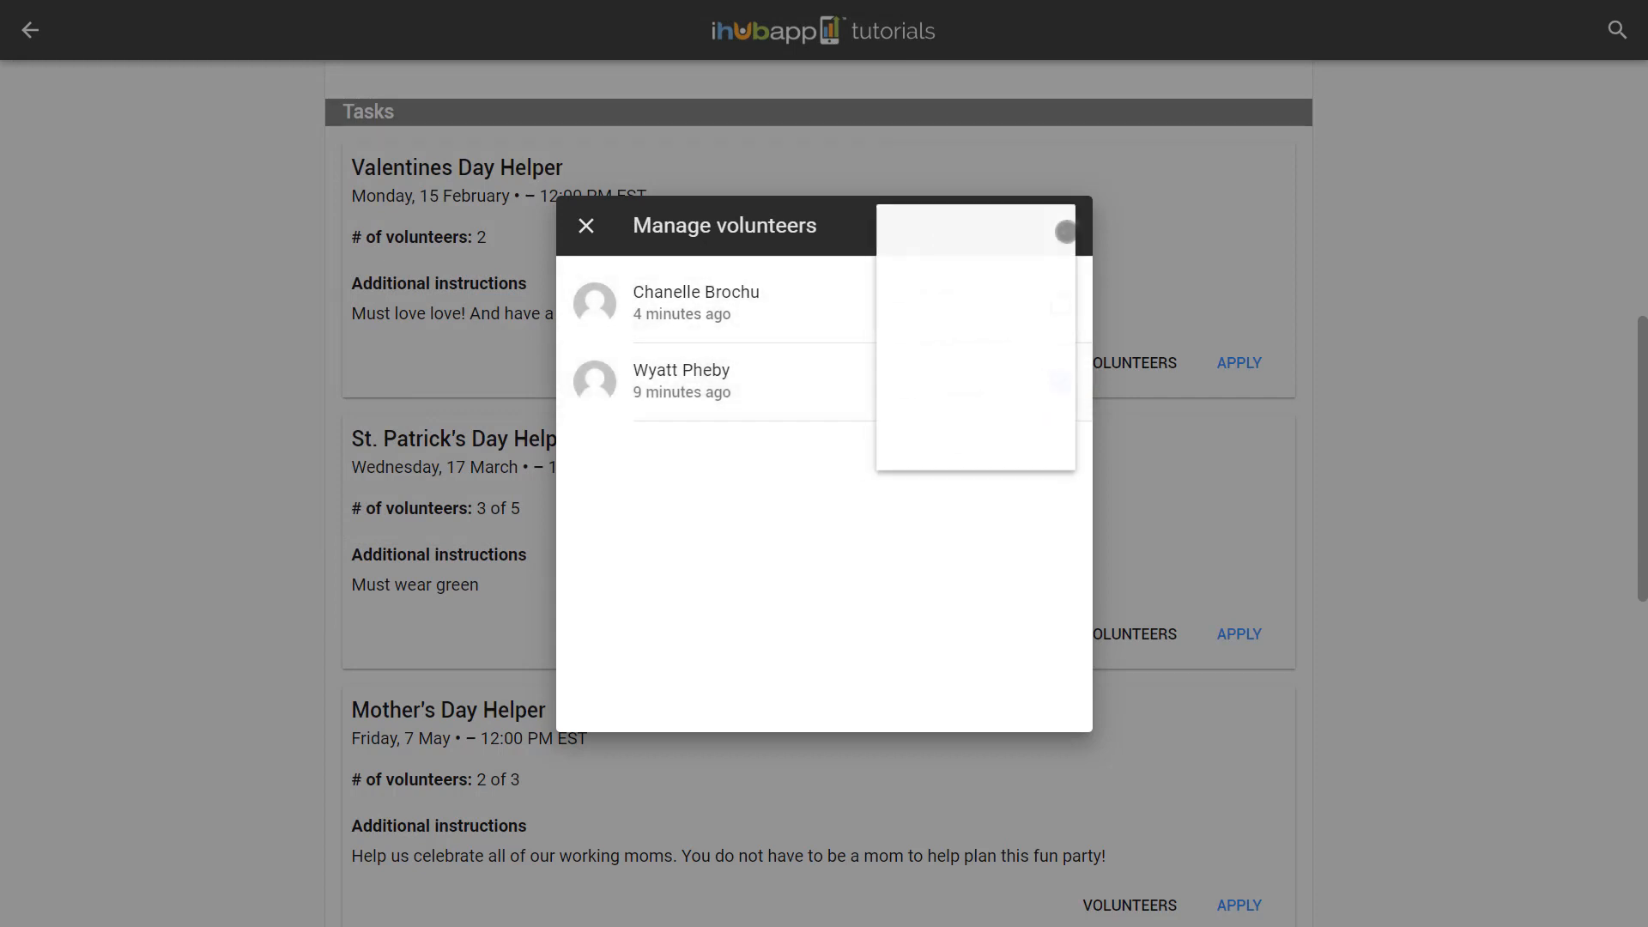
{"action": "left_click", "coordinate": [1014, 340]}
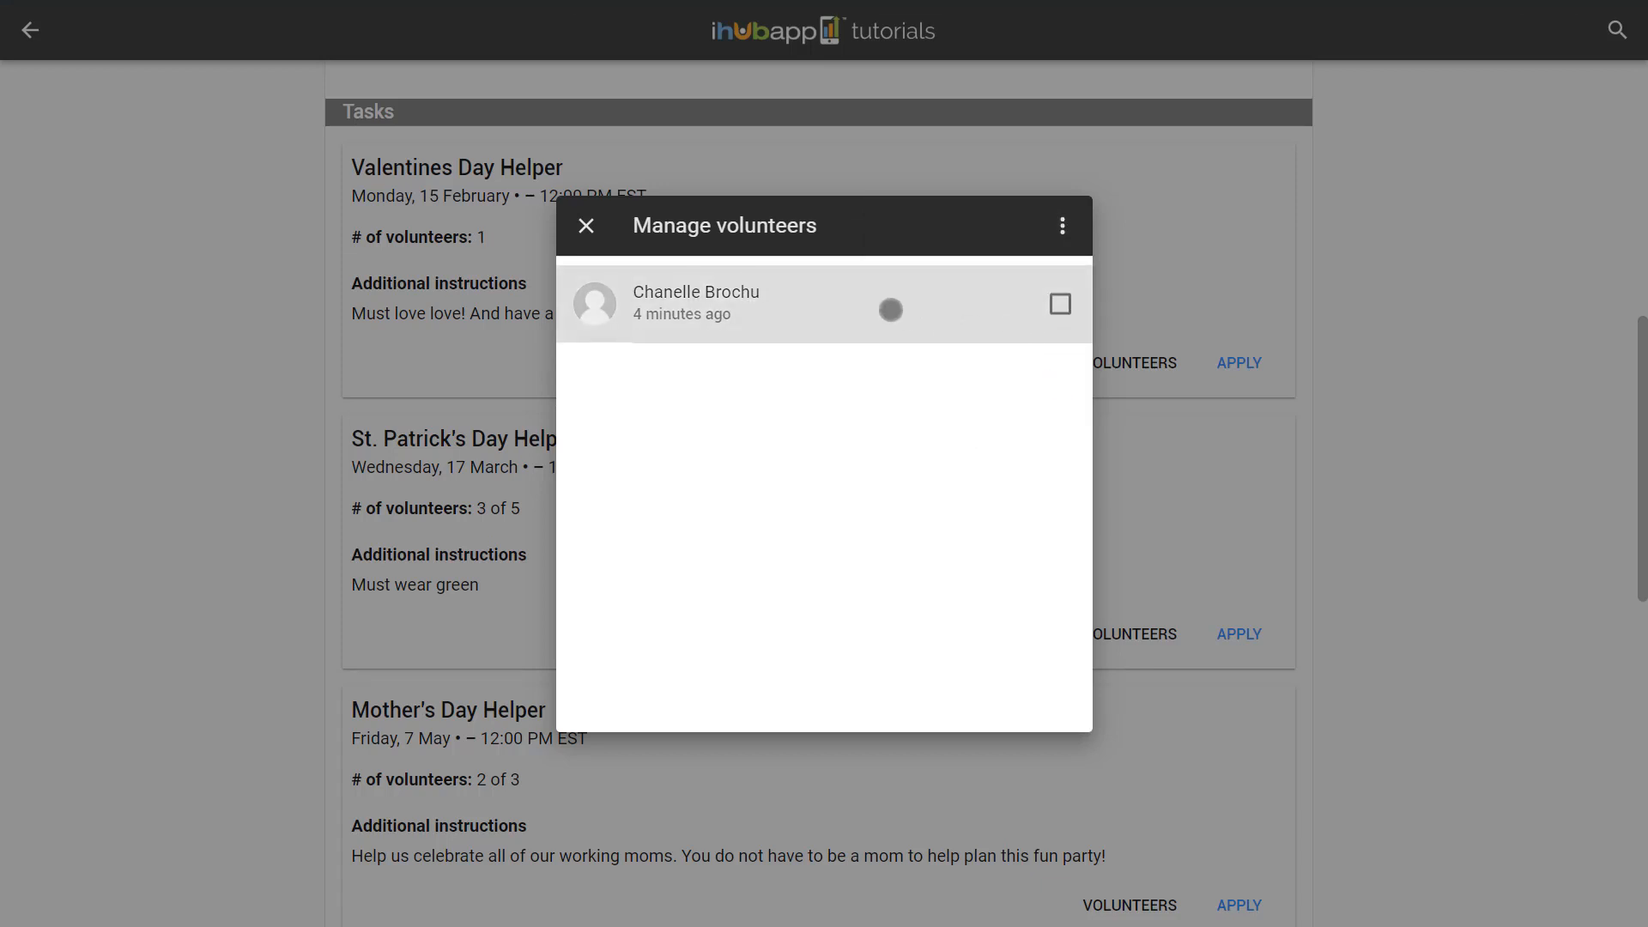
{"action": "left_click", "coordinate": [584, 224]}
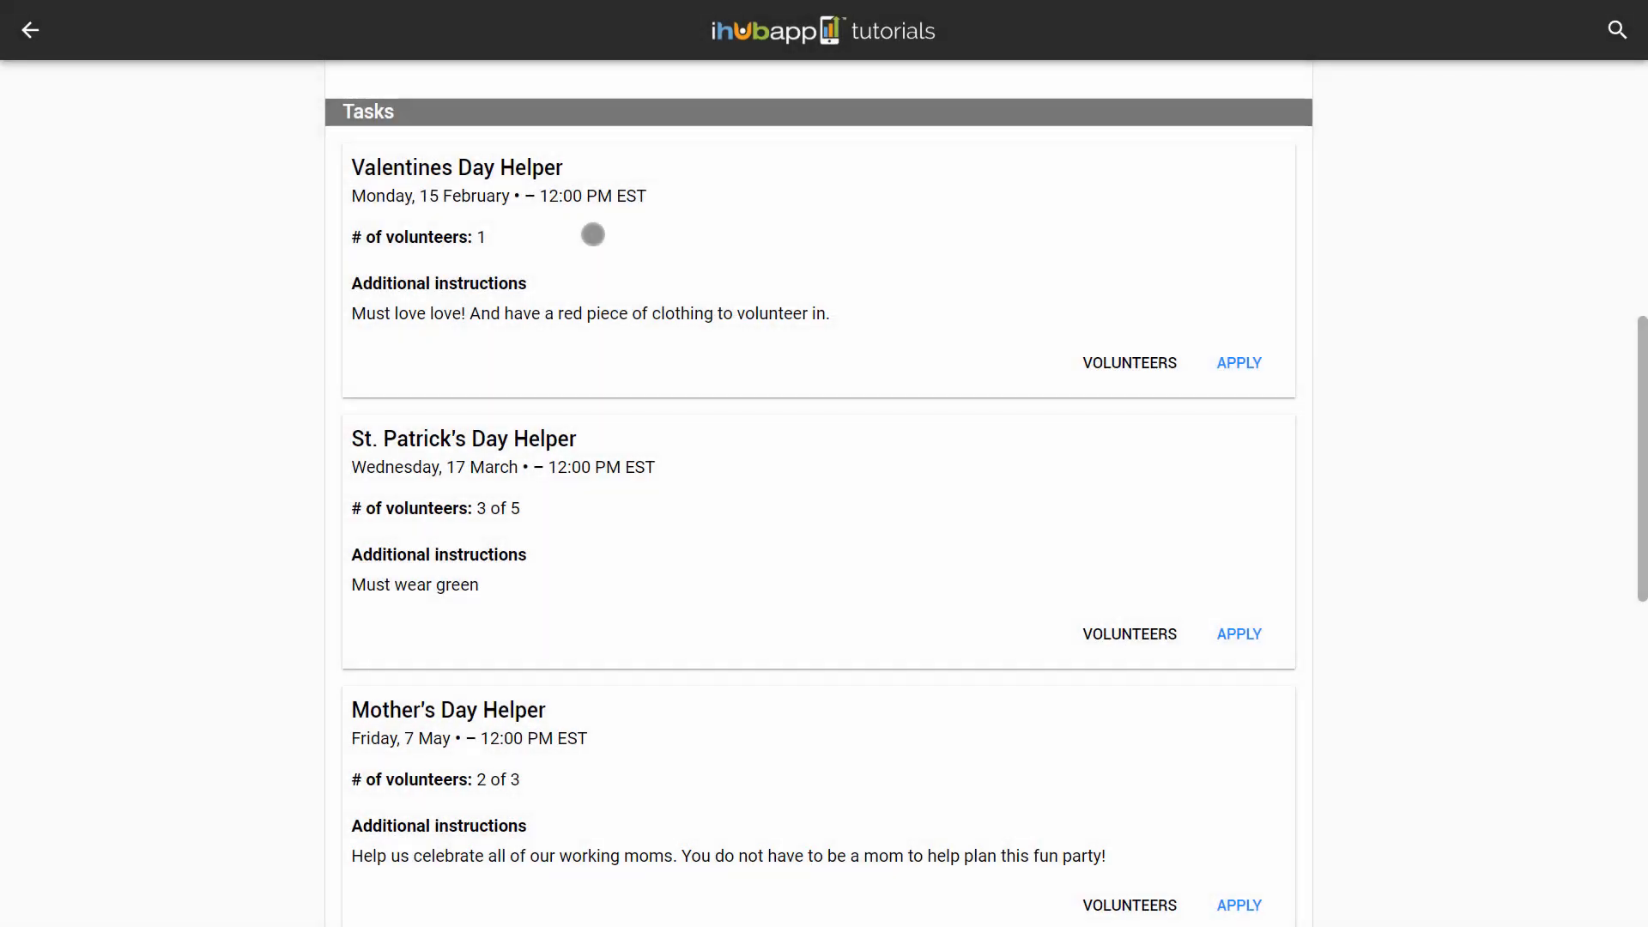
Open the St. Patrick's Day Helper volunteers and sort them by date
{"action": "left_click", "coordinate": [1117, 625]}
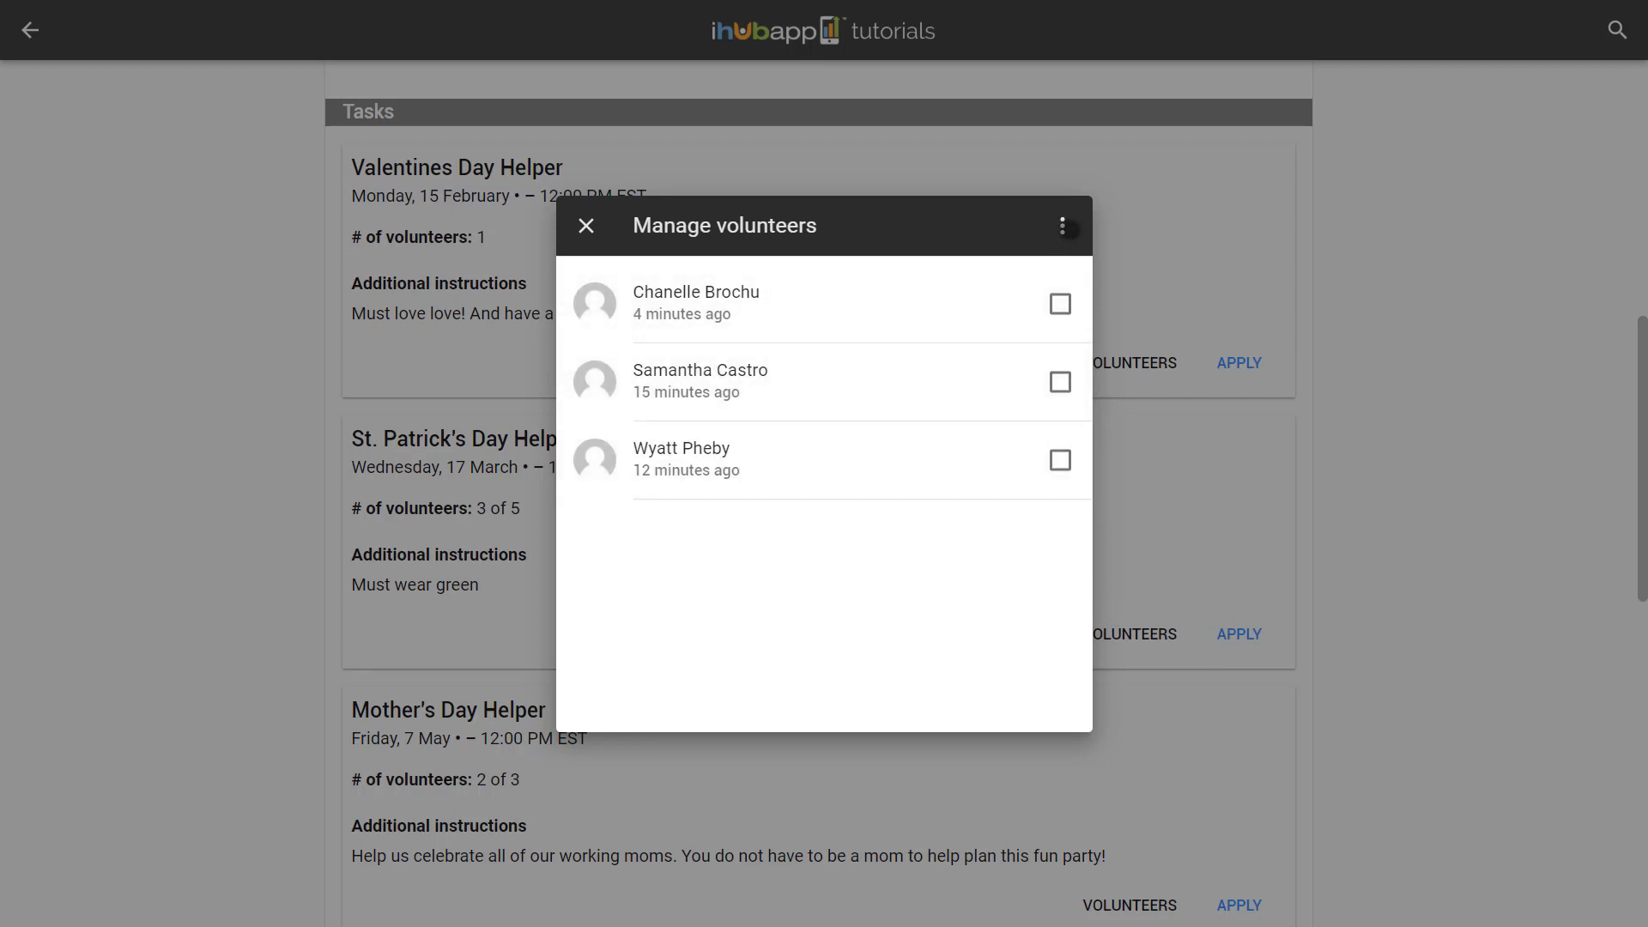
{"action": "left_click", "coordinate": [1065, 227]}
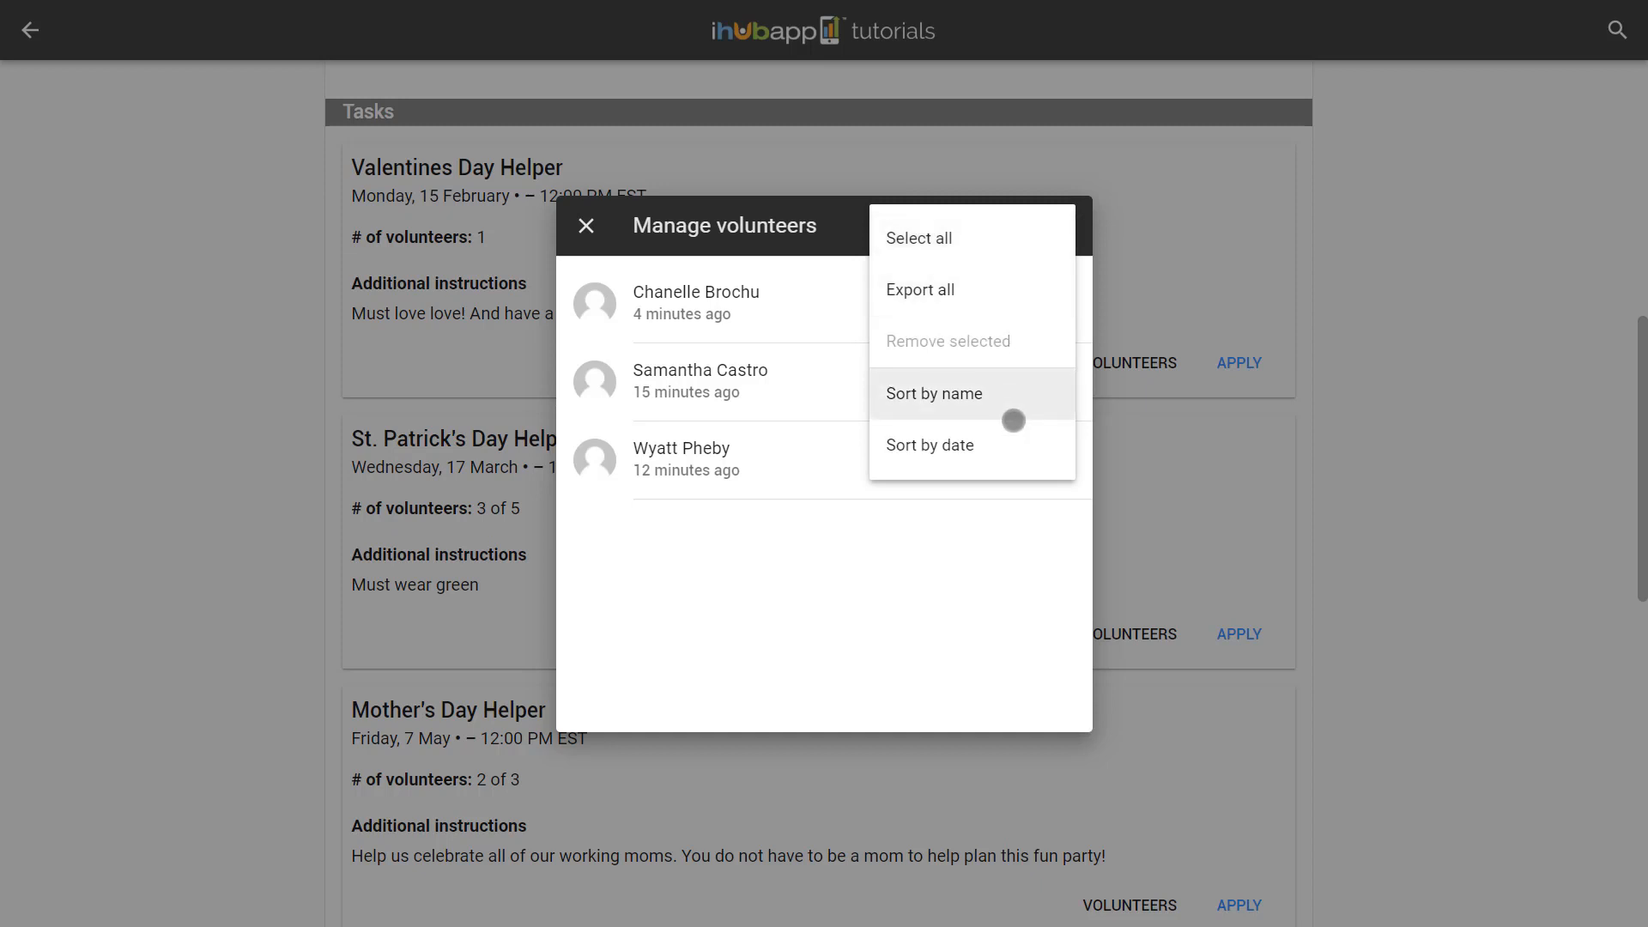
{"action": "left_click", "coordinate": [1013, 446]}
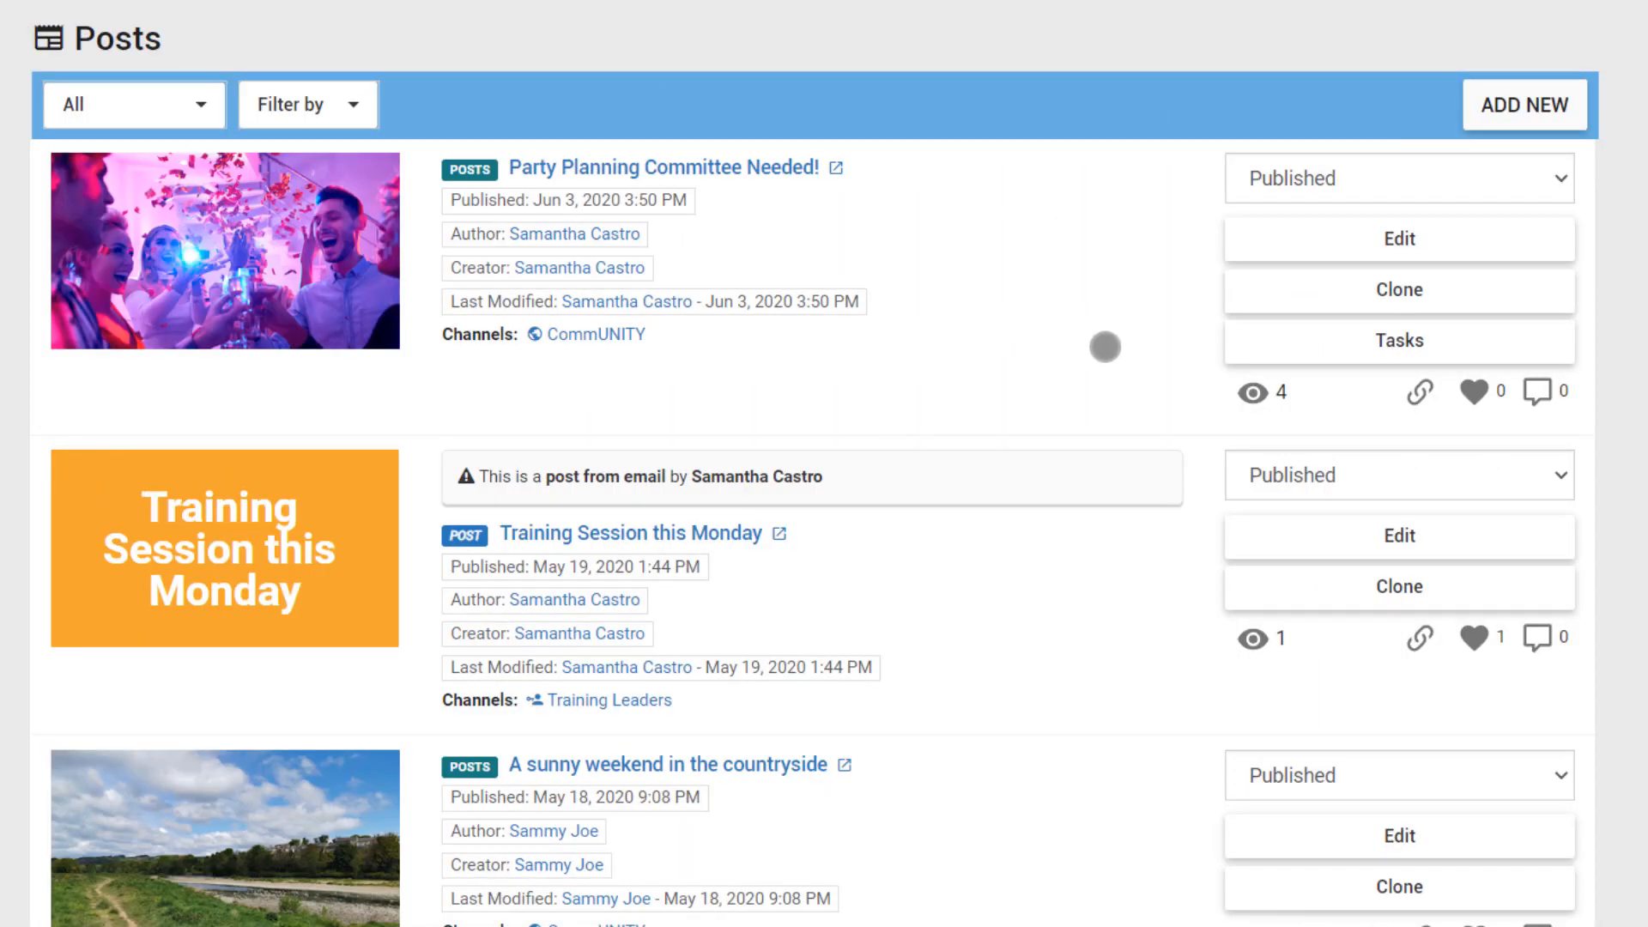
Show the two Mother's Day Helper volunteers from the Party Planning post's task list
{"action": "left_click", "coordinate": [1281, 345]}
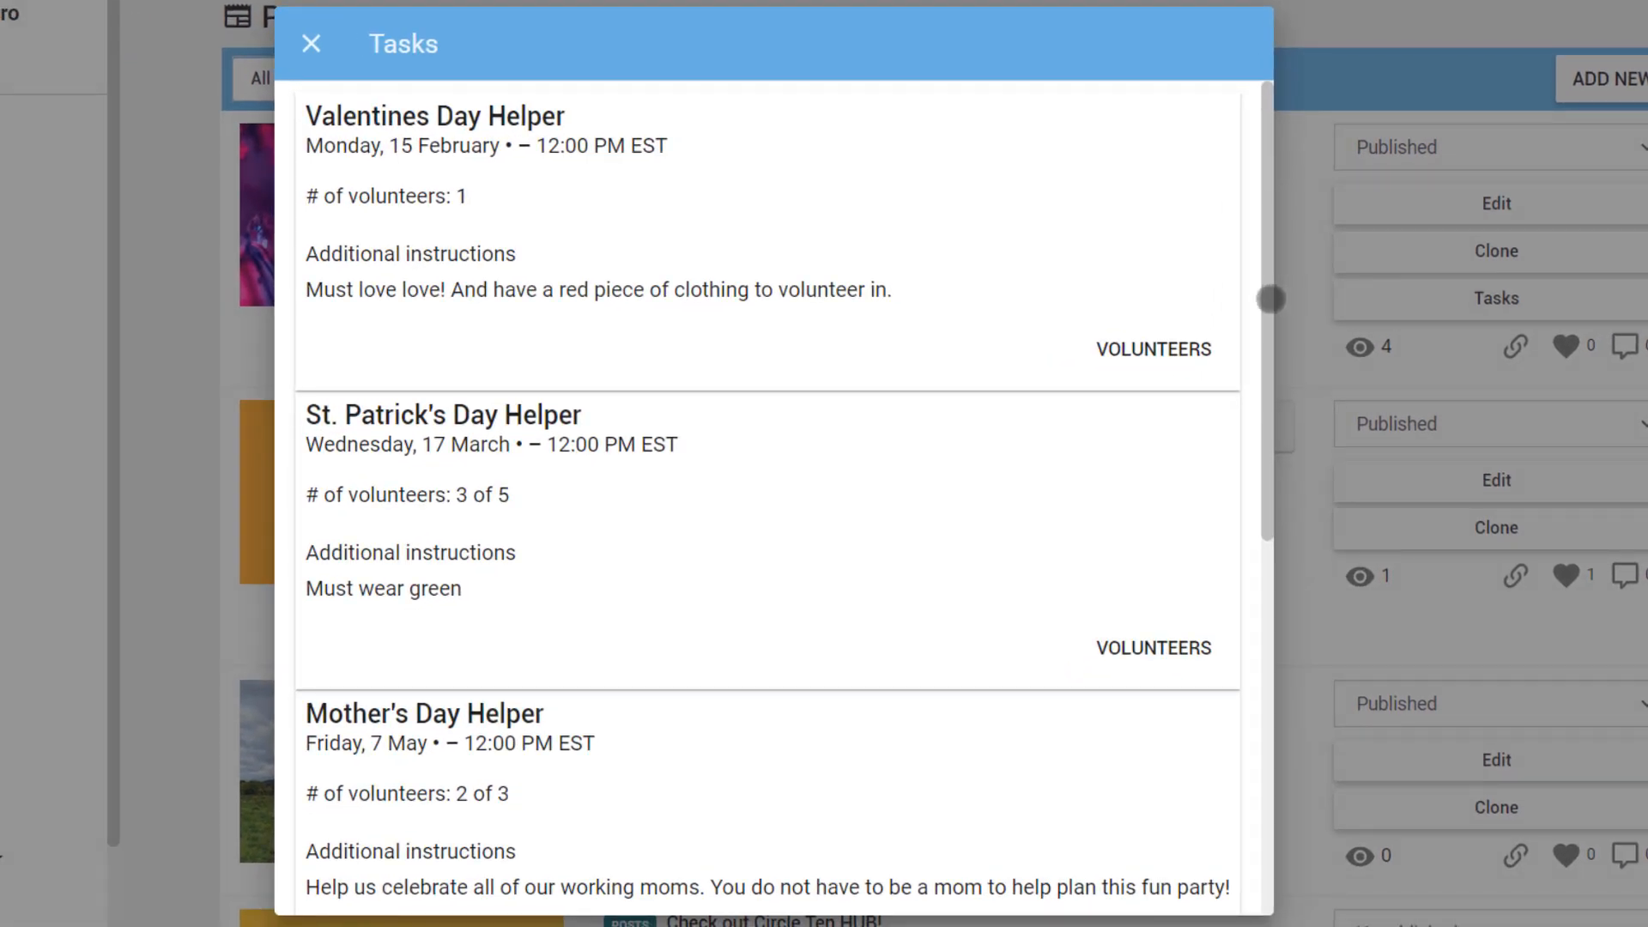
{"action": "left_click_drag", "start_coordinate": [1270, 299], "coordinate": [1256, 559]}
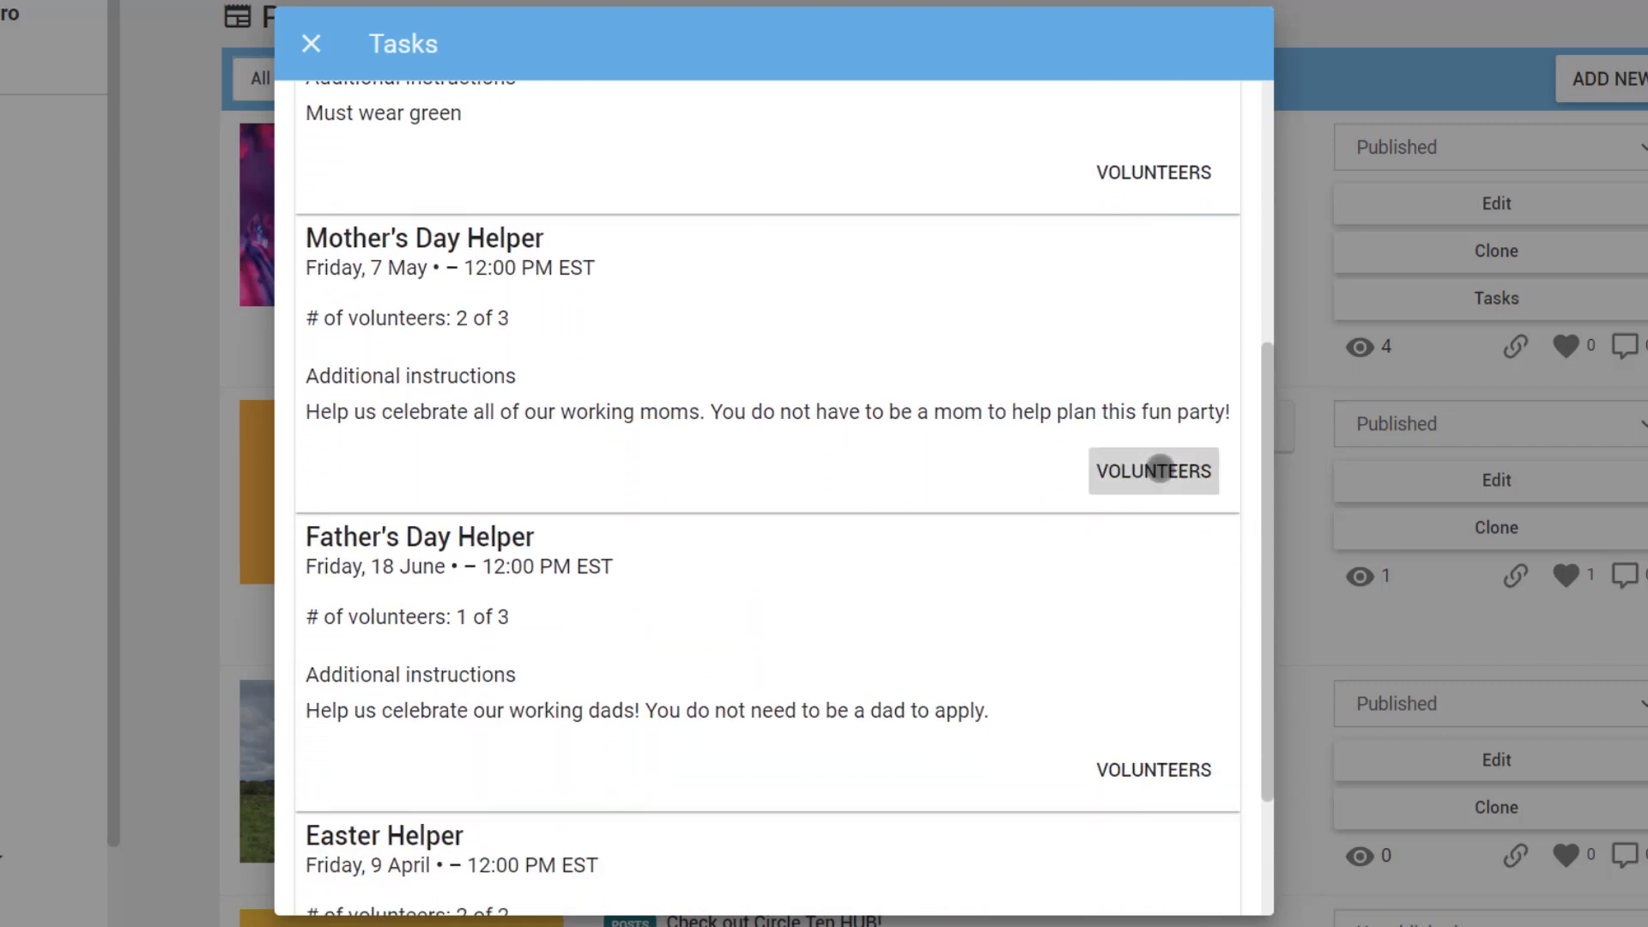
{"action": "left_click", "coordinate": [1159, 469]}
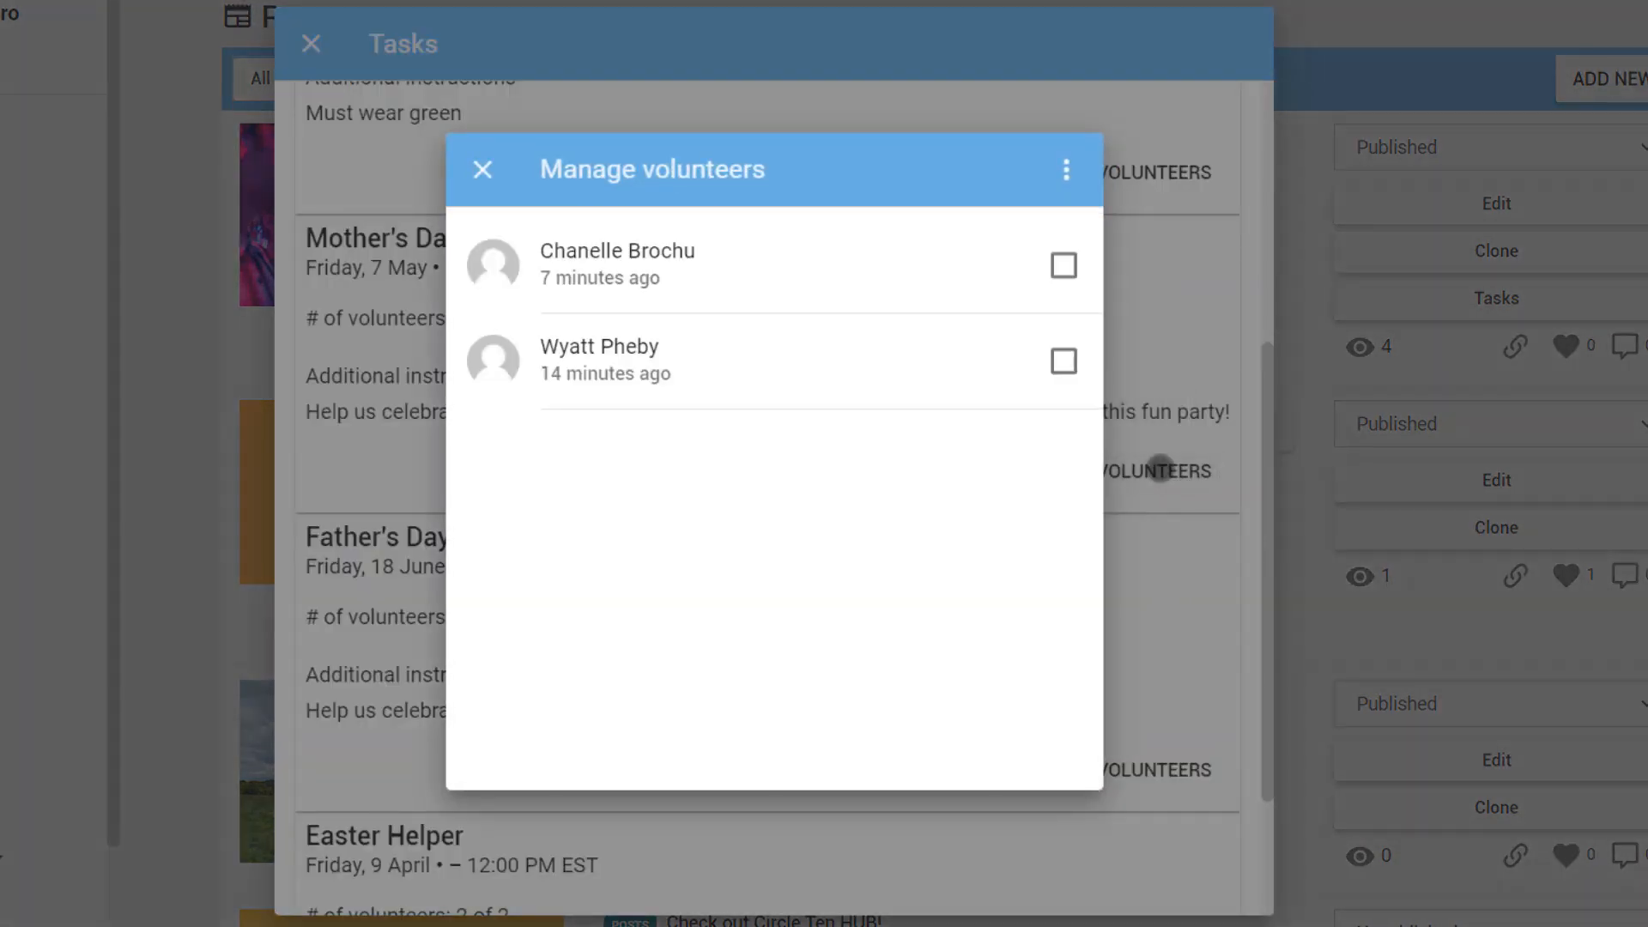